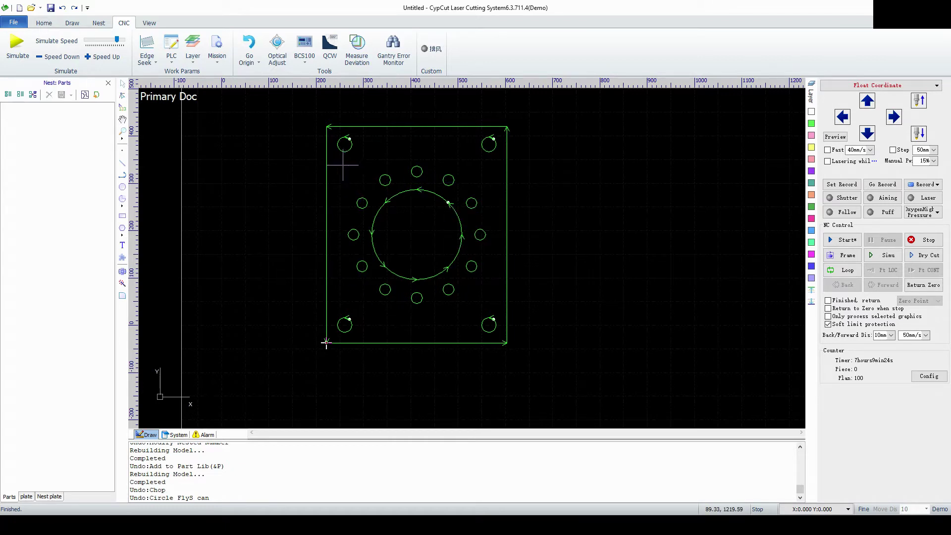
# Select all twelve small ring holes around the central circle with two box selections plus the top hole
pyautogui.moveTo(341, 166); pyautogui.dragTo(498, 248)
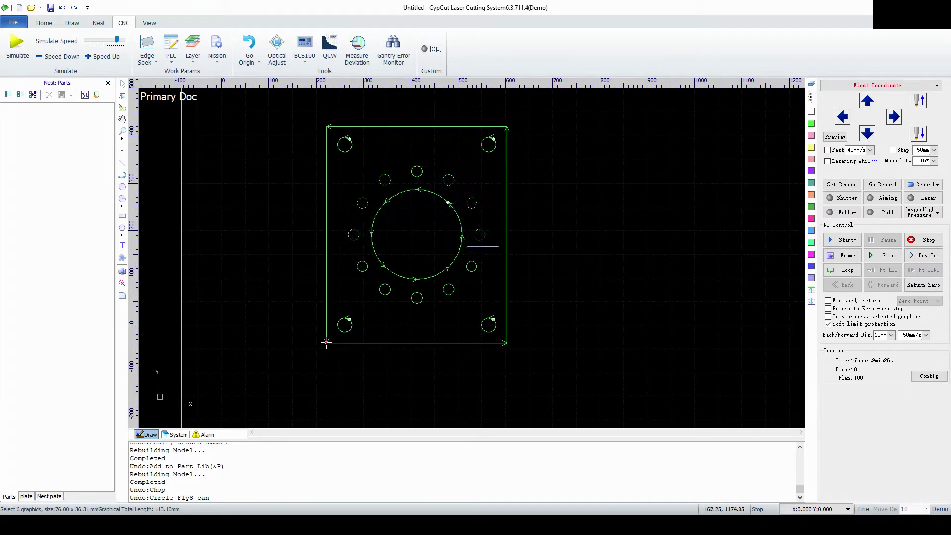
pyautogui.keyDown('shift'); pyautogui.click(416, 170); pyautogui.keyUp('shift')
pyautogui.keyDown('shift'); pyautogui.moveTo(402, 265); pyautogui.dragTo(501, 313); pyautogui.keyUp('shift')
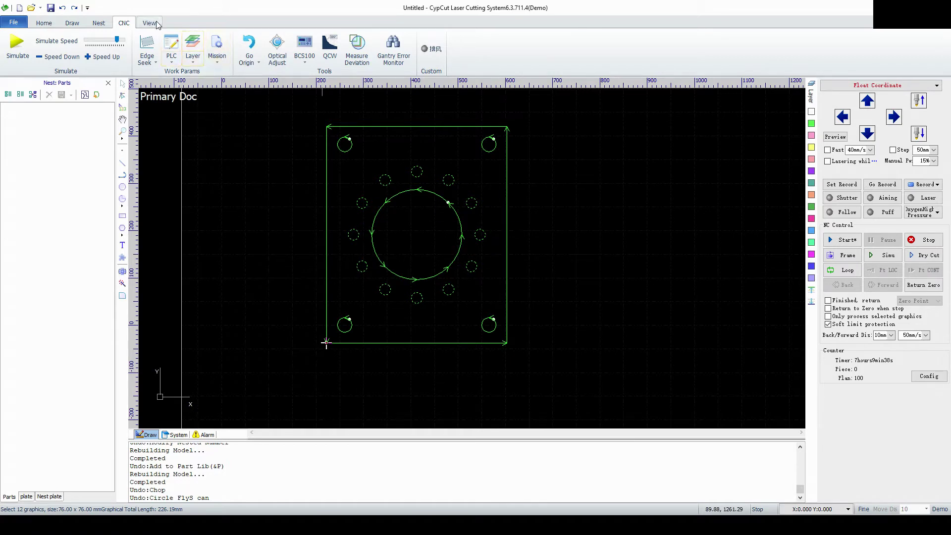
pyautogui.click(44, 23)
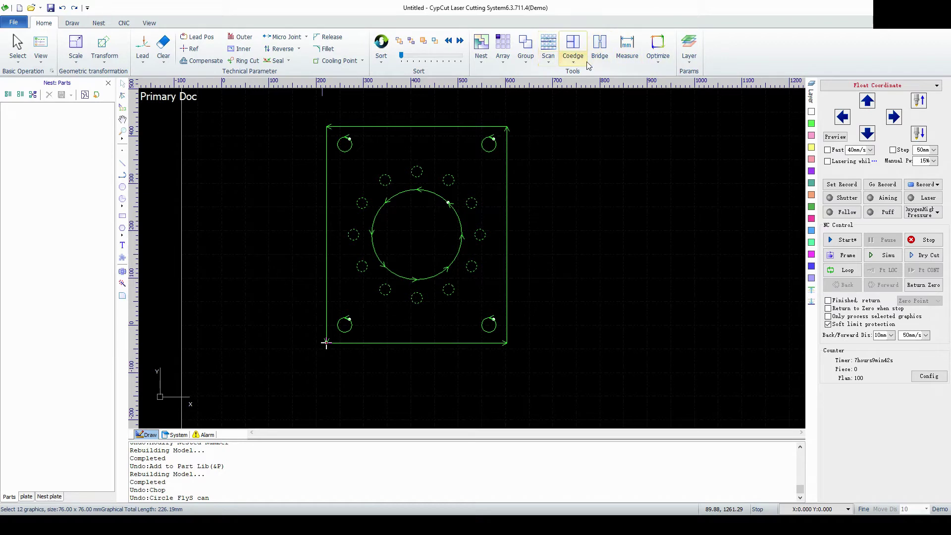
# Link the ring holes with a Circles Scan fly-cut path, accepting the Arc Fly Cut settings
pyautogui.click(548, 59)
pyautogui.click(570, 85)
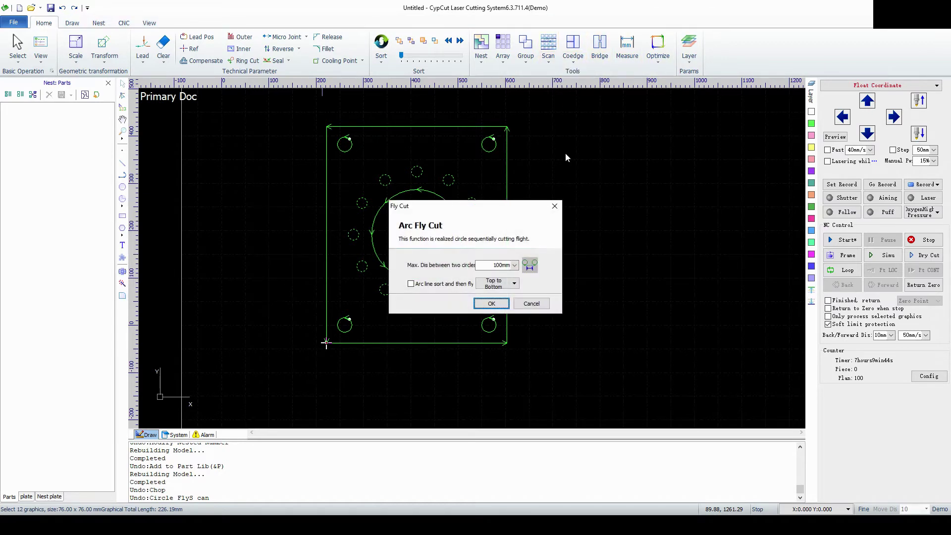
pyautogui.click(499, 307)
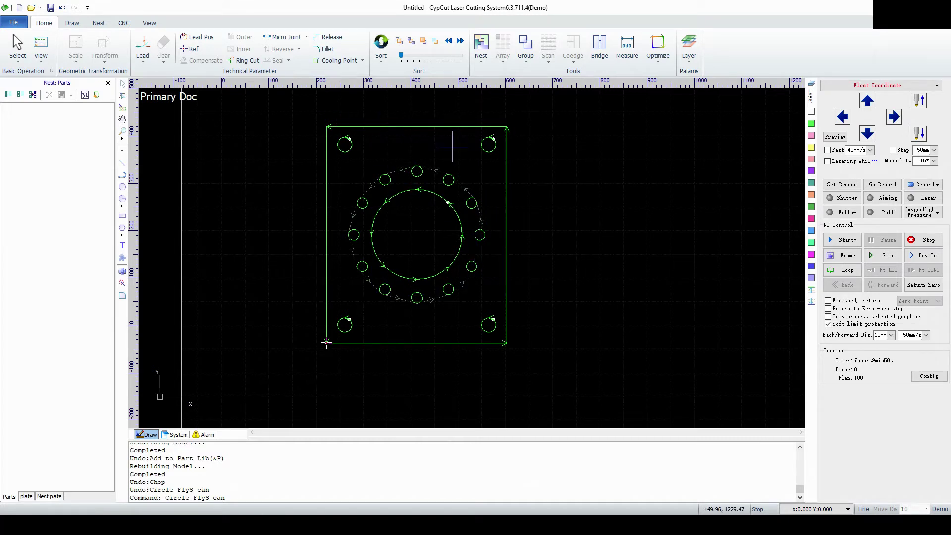
# Chop the large central circle into quarters with one meridian and one latitude line
pyautogui.click(431, 189)
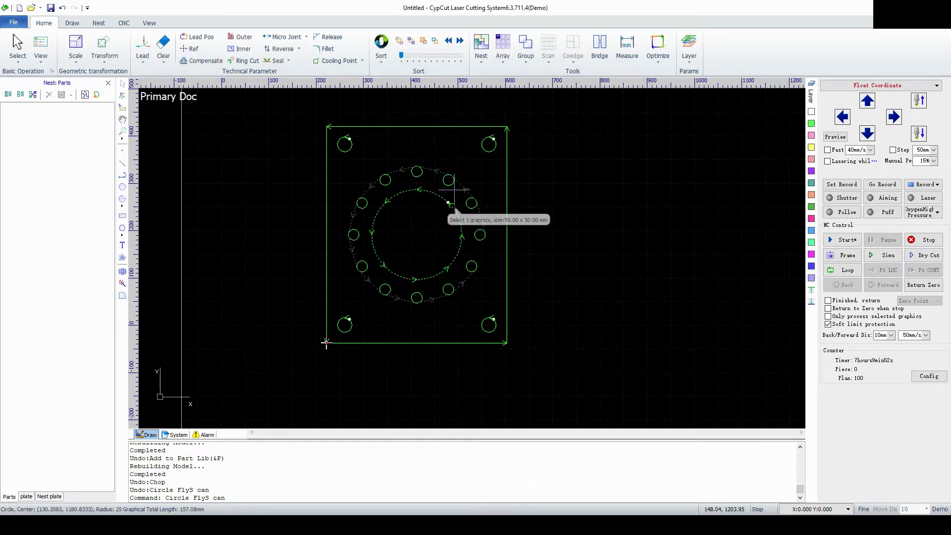
pyautogui.click(657, 59)
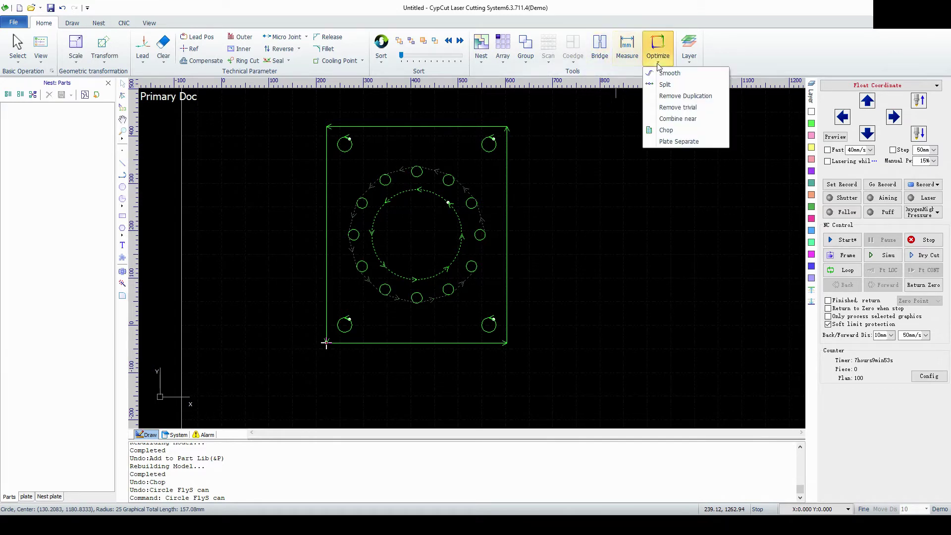
pyautogui.click(663, 131)
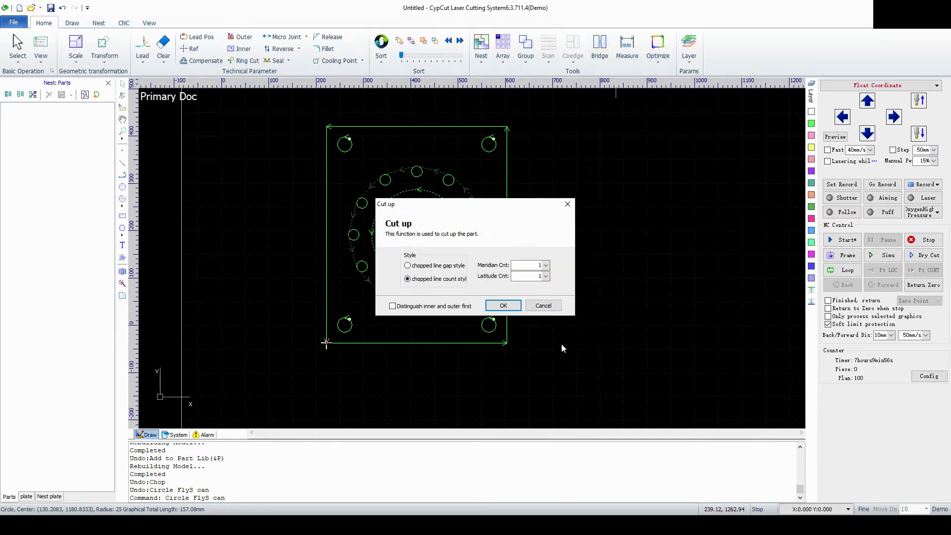
pyautogui.click(503, 306)
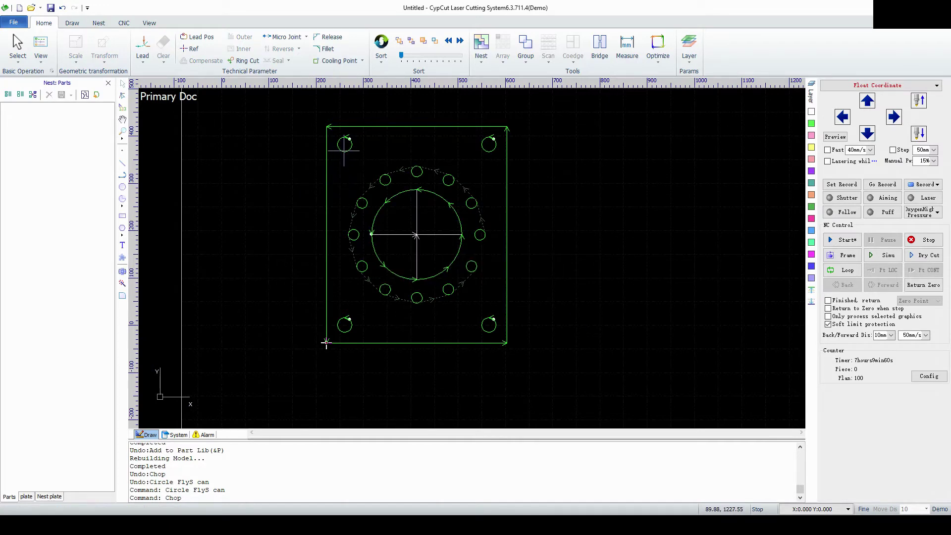
pyautogui.moveTo(346, 147)
# Add the whole part to the parts library as 20200910B and change its nesting count from 10 to 20
pyautogui.moveTo(482, 325)
pyautogui.moveTo(286, 108); pyautogui.dragTo(553, 374)
pyautogui.rightClick(492, 294)
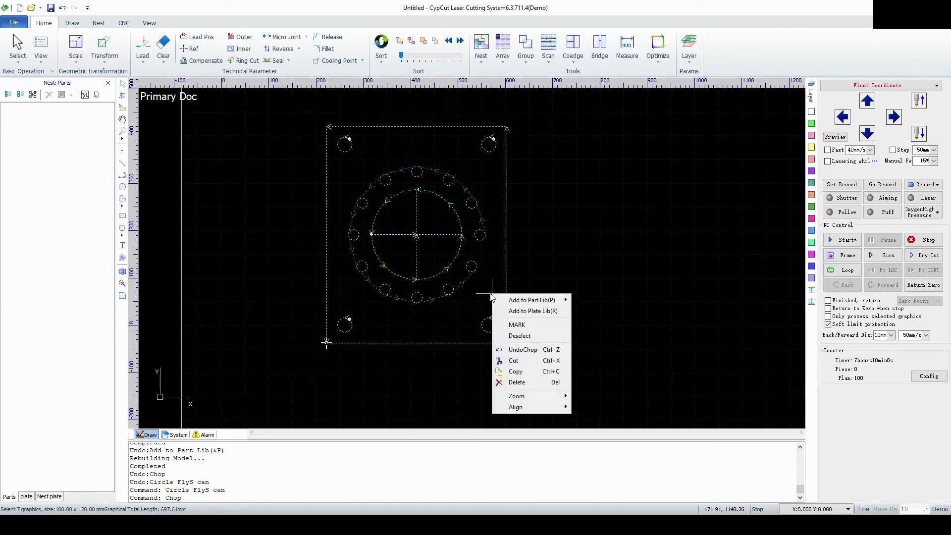
pyautogui.moveTo(525, 300)
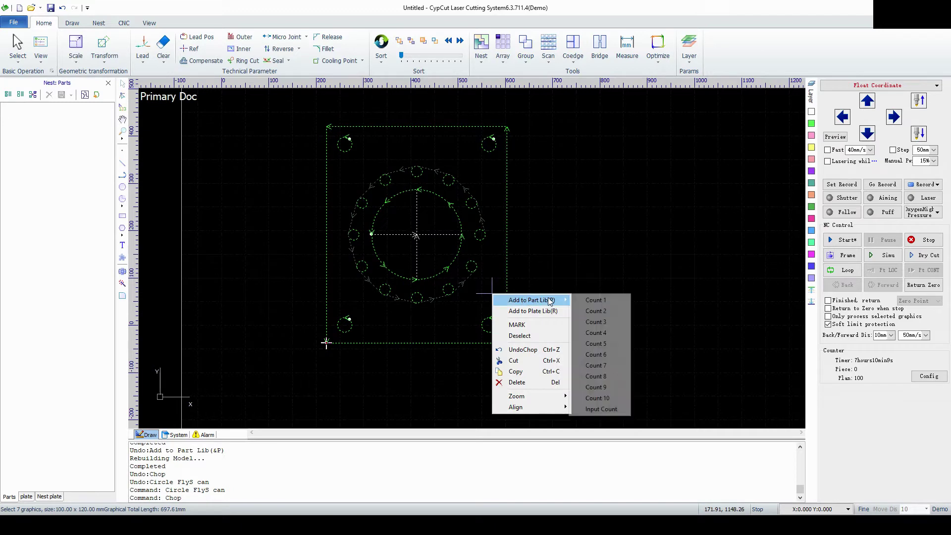
pyautogui.click(617, 398)
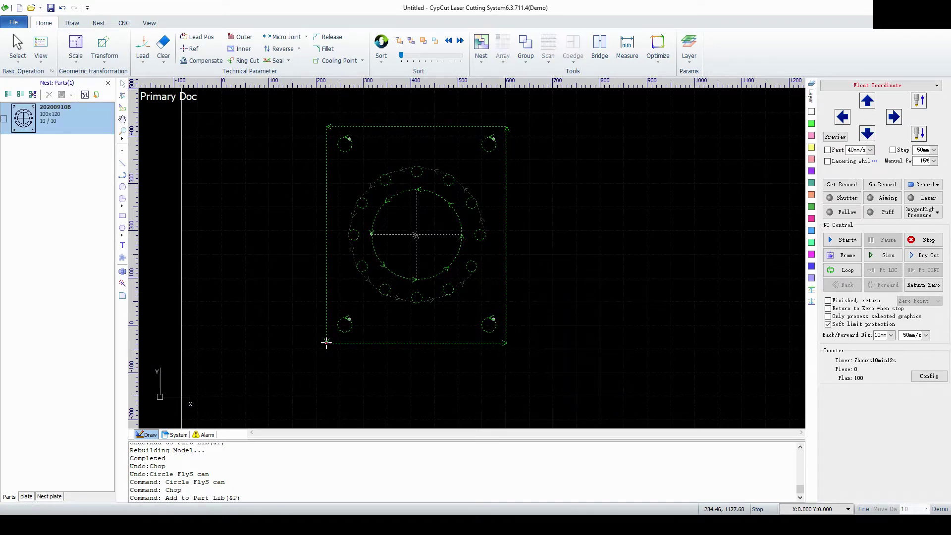
pyautogui.doubleClick(57, 122)
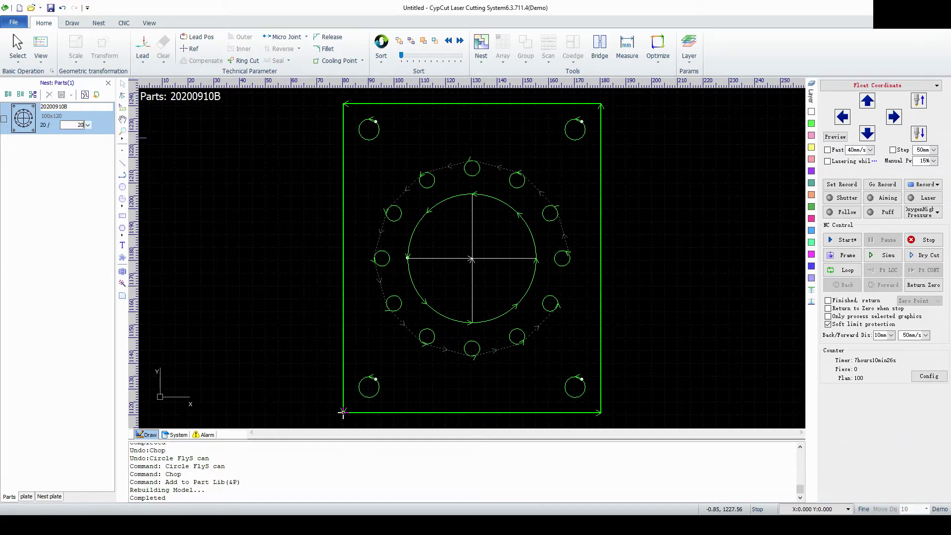
pyautogui.press('Return')
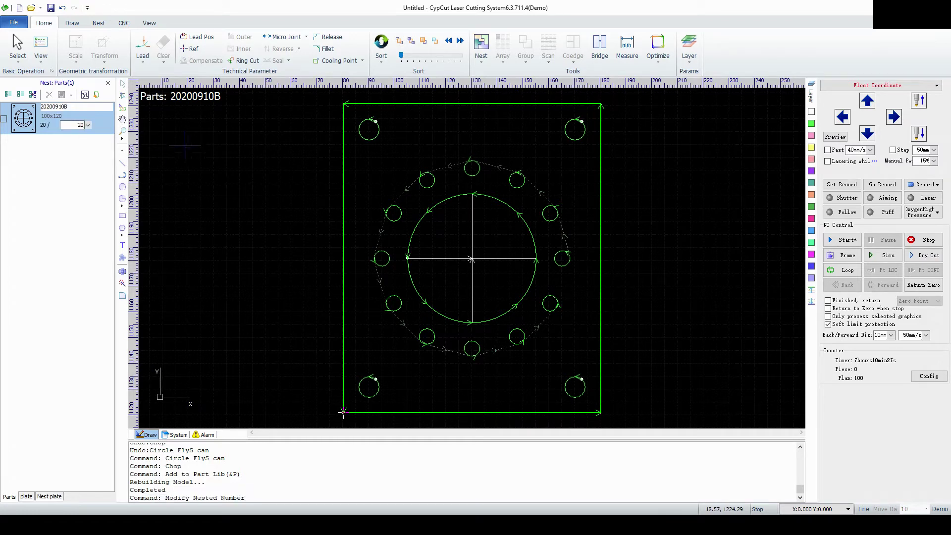
# Manually order cuts: top-left hole, bottom-right hole, centre circle, ring holes, other corners, outer rectangle last
pyautogui.click(122, 109)
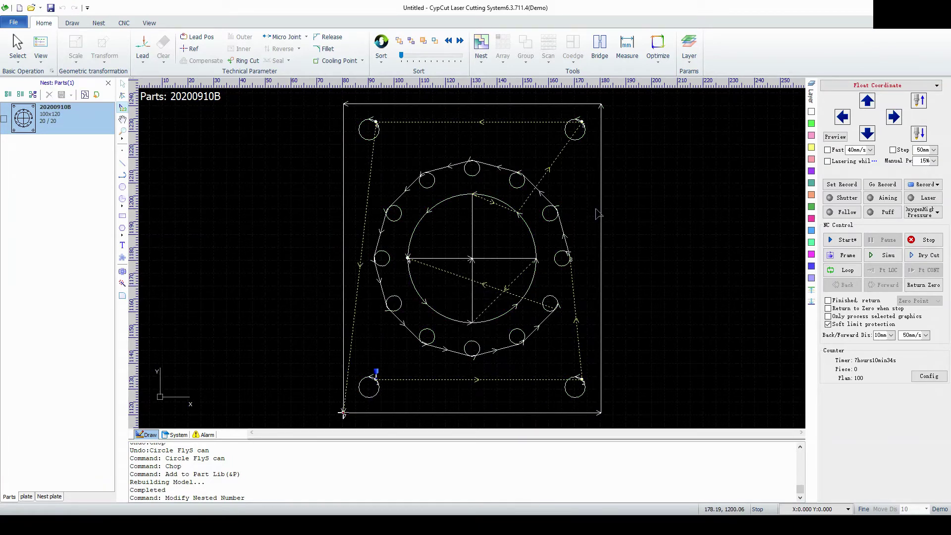
pyautogui.click(379, 131)
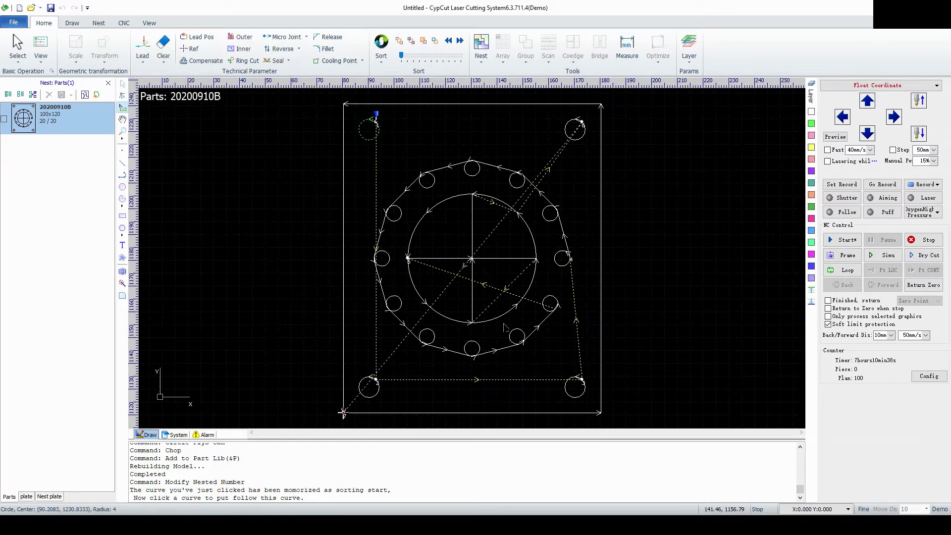
pyautogui.click(582, 379)
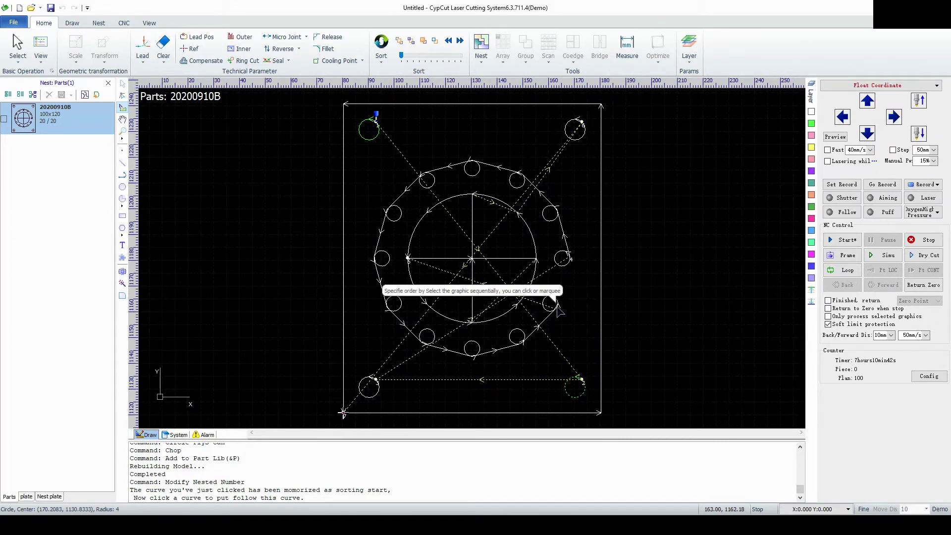
pyautogui.click(413, 259)
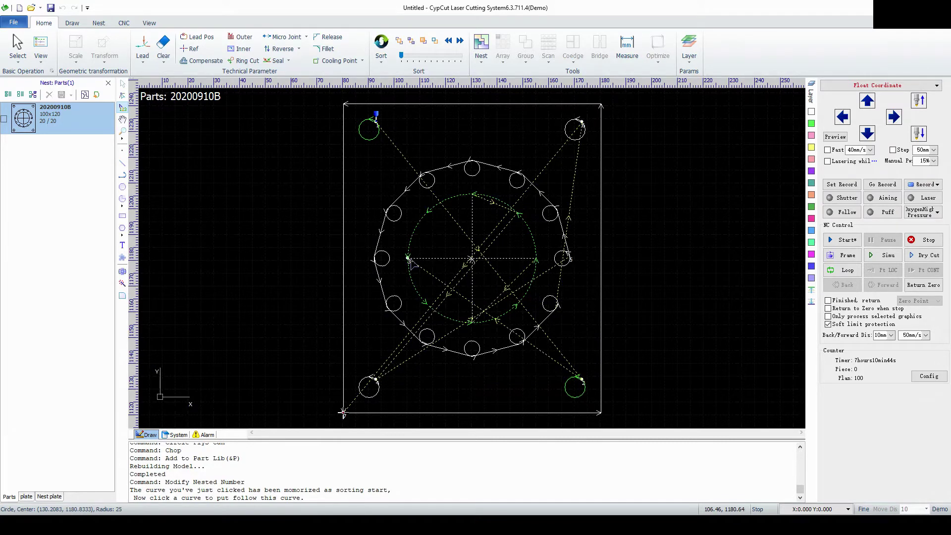
pyautogui.click(570, 261)
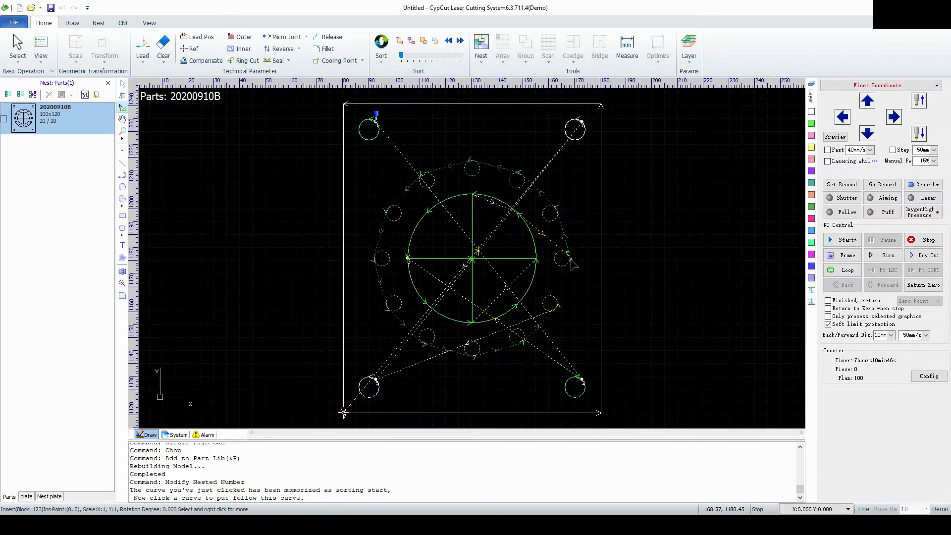
pyautogui.click(591, 130)
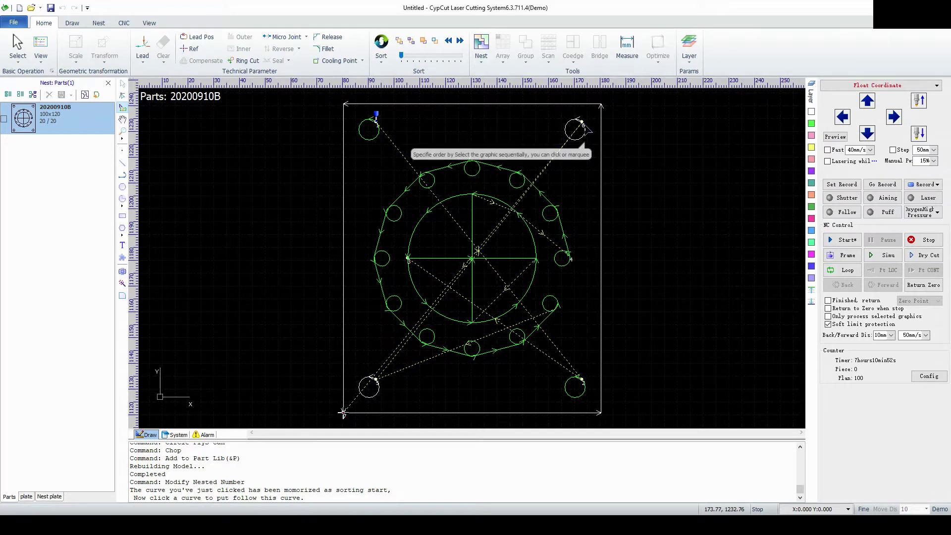
pyautogui.click(585, 127)
pyautogui.click(378, 385)
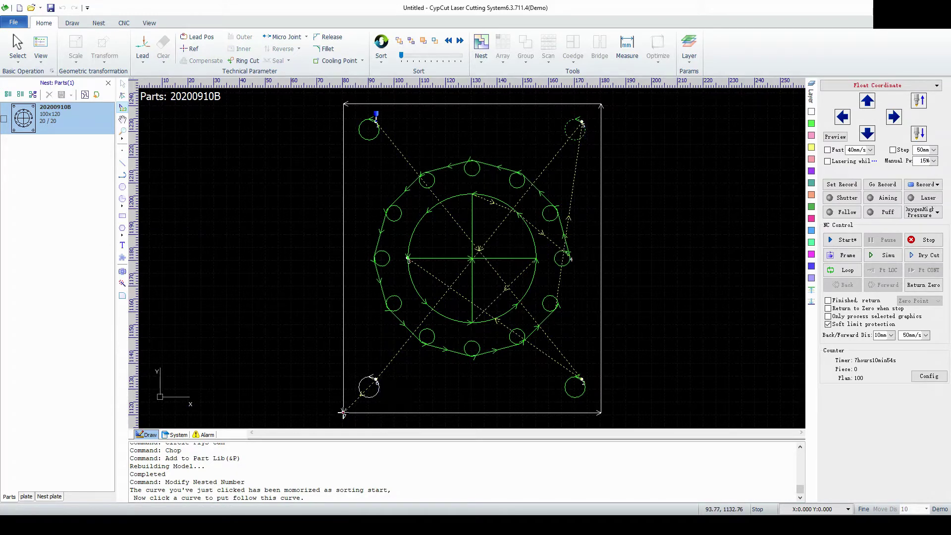
pyautogui.click(377, 383)
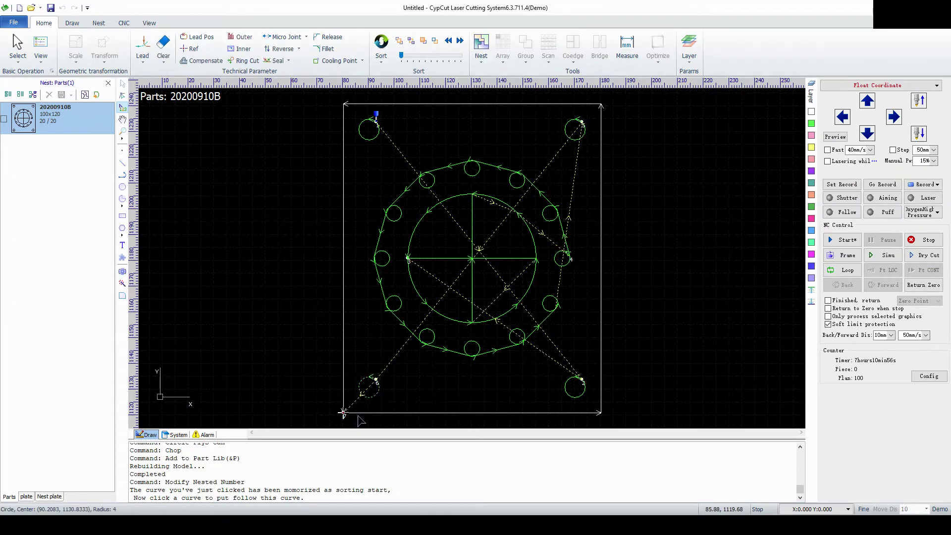
pyautogui.click(361, 413)
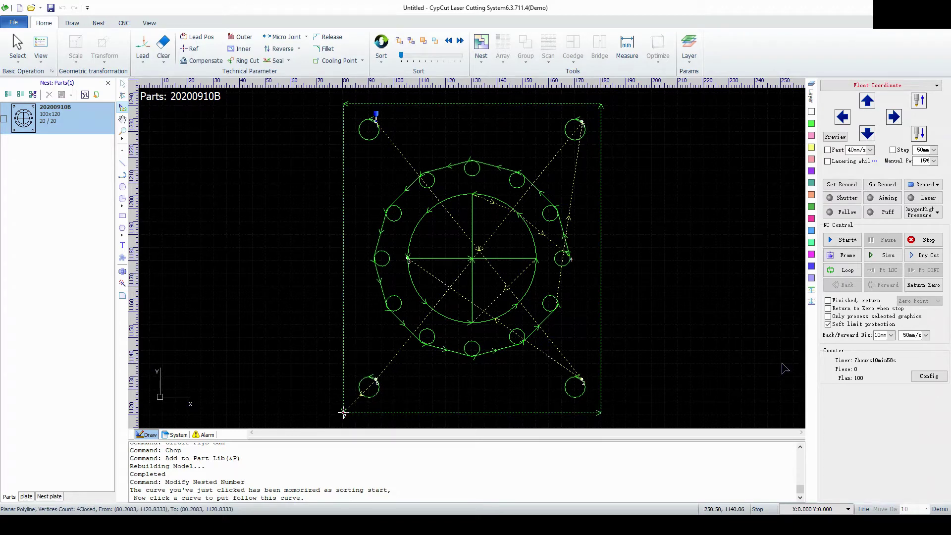
# Simulate cutting part 20200910B without re-sorting, then rerun Simulate from the CNC tab
pyautogui.click(888, 256)
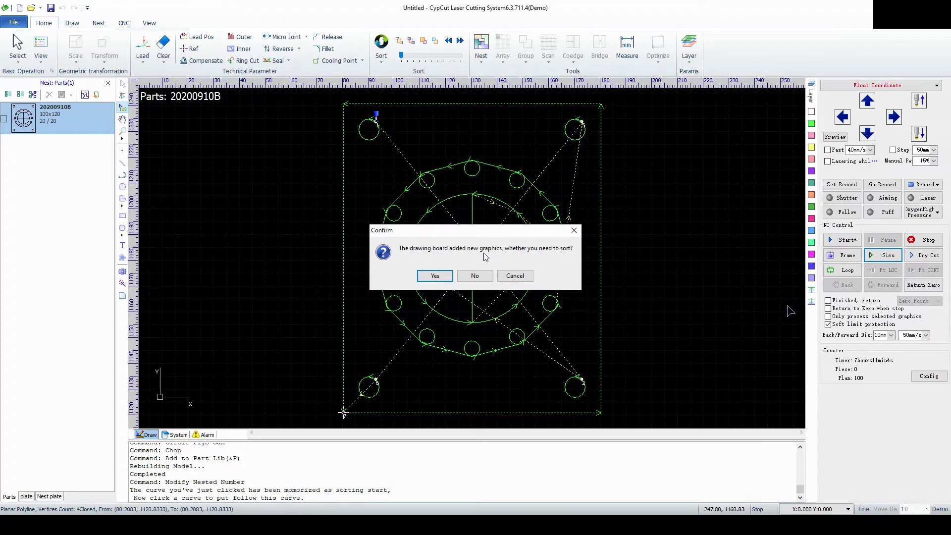
pyautogui.click(476, 275)
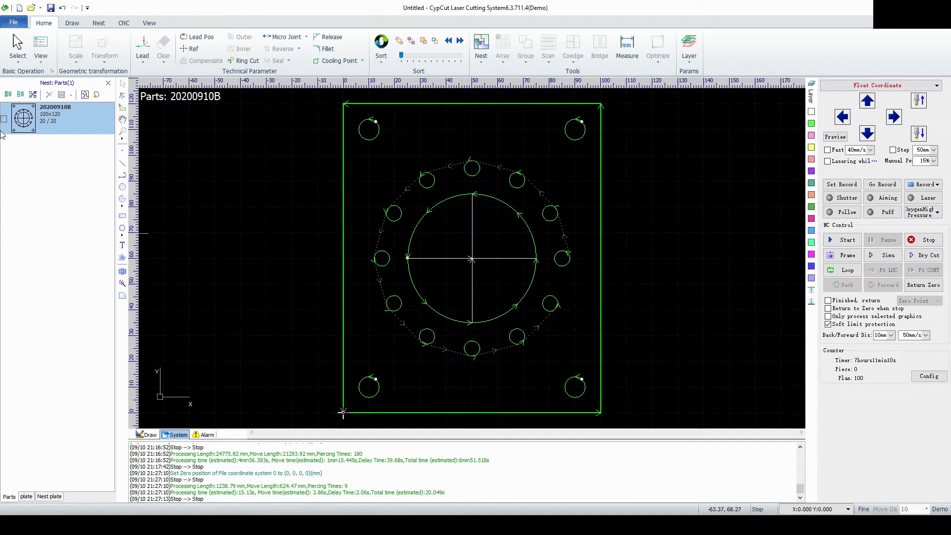
pyautogui.click(124, 23)
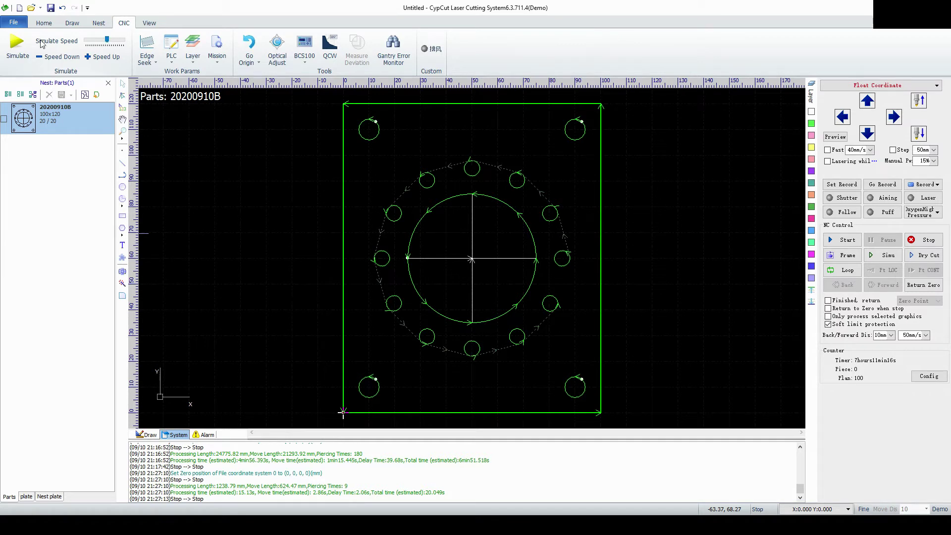
pyautogui.click(18, 44)
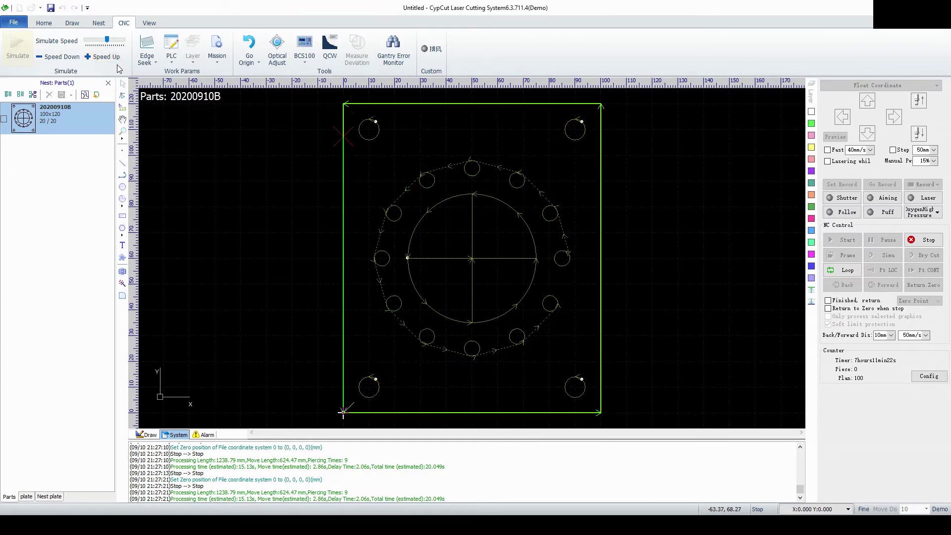
# Auto-nest the 20 parts on a 1220×1220 standard plate, then simulate and stop the cut
pyautogui.click(84, 94)
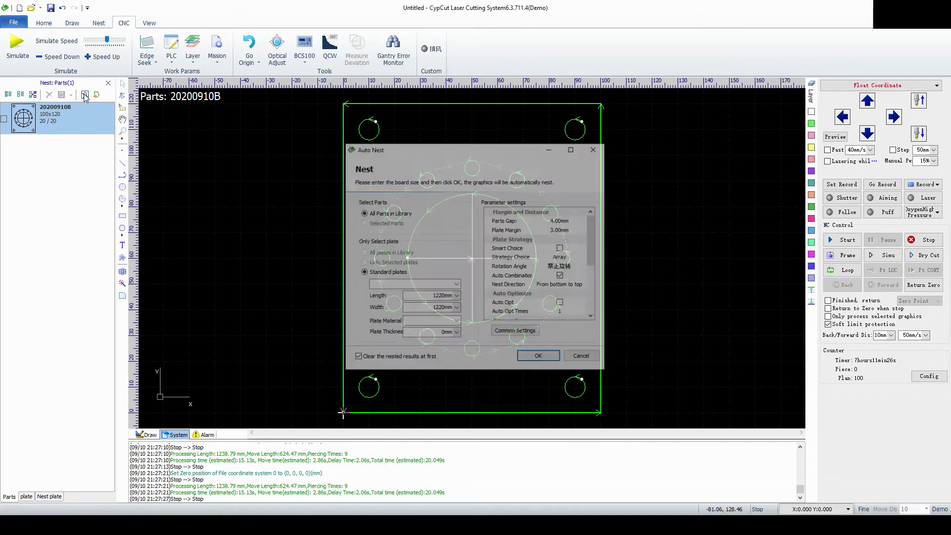
pyautogui.click(539, 357)
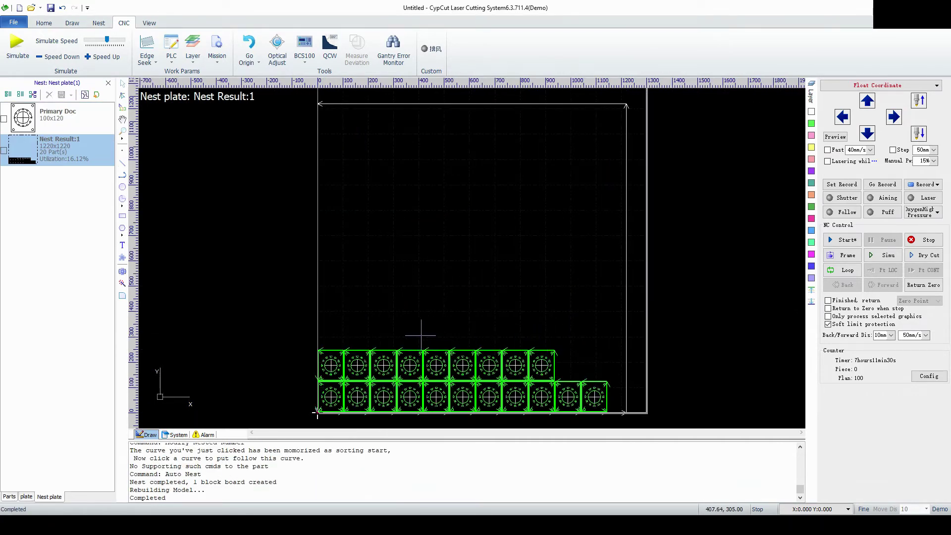
pyautogui.scroll(4, 423, 328)
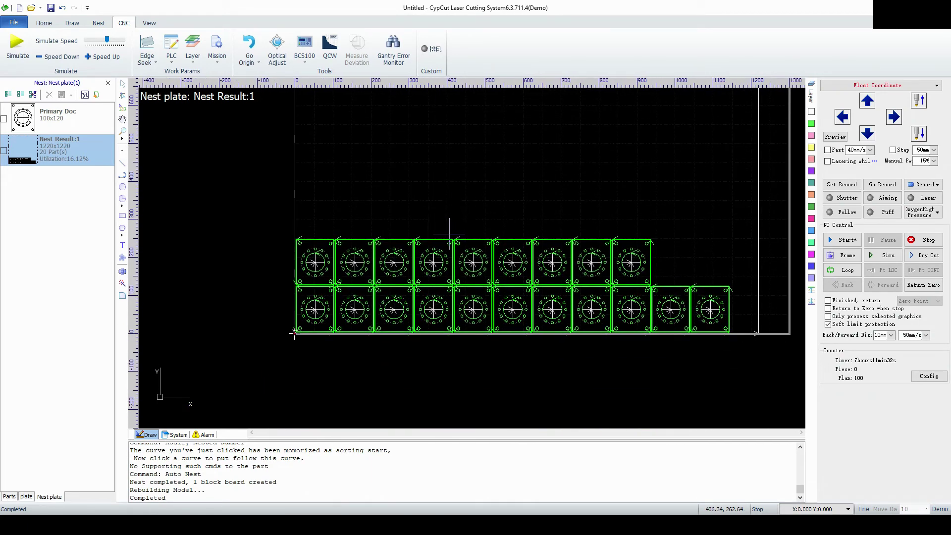
pyautogui.scroll(-4, 435, 184)
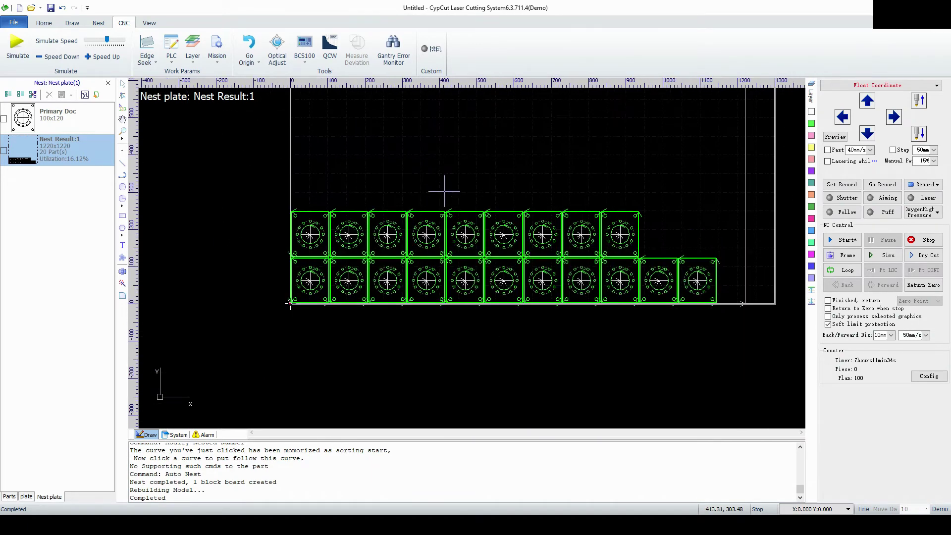
pyautogui.moveTo(441, 191); pyautogui.dragTo(412, 164, button='middle')
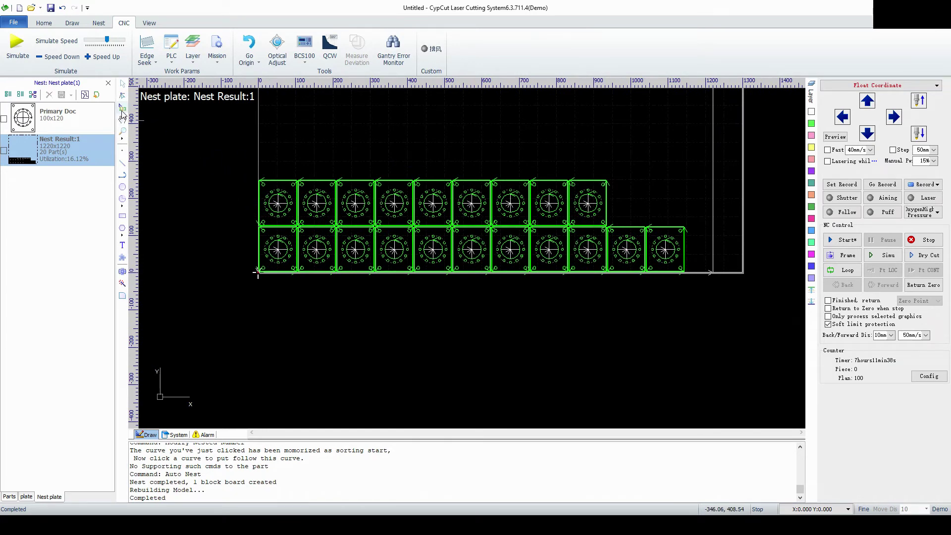
pyautogui.click(888, 256)
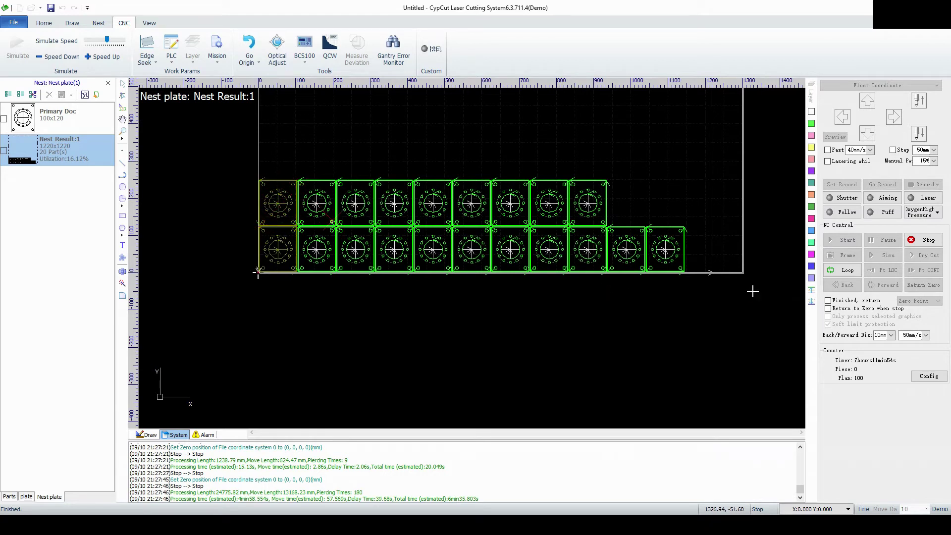
pyautogui.click(925, 239)
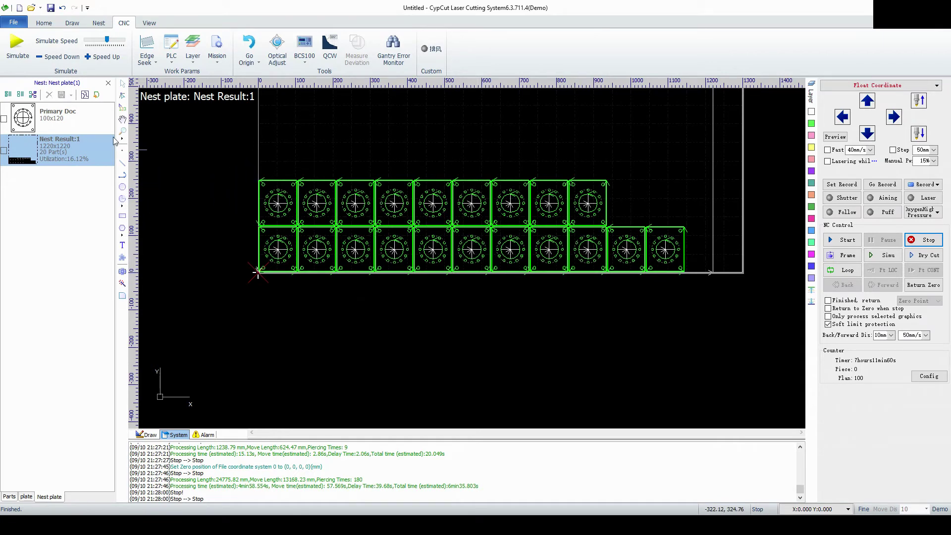
# Manually number the bottom-row parts 1 through 11 in the cut order, starting from the right end
pyautogui.click(123, 109)
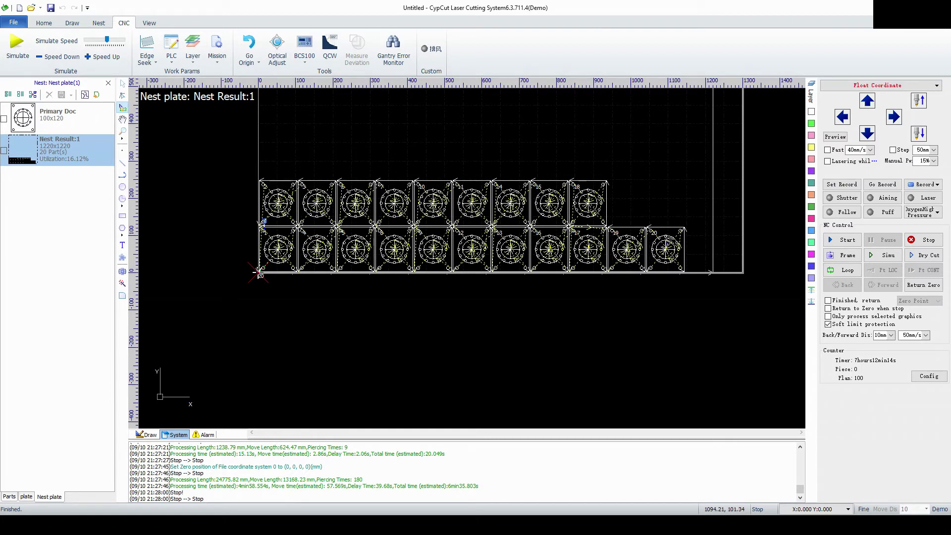
pyautogui.click(664, 253)
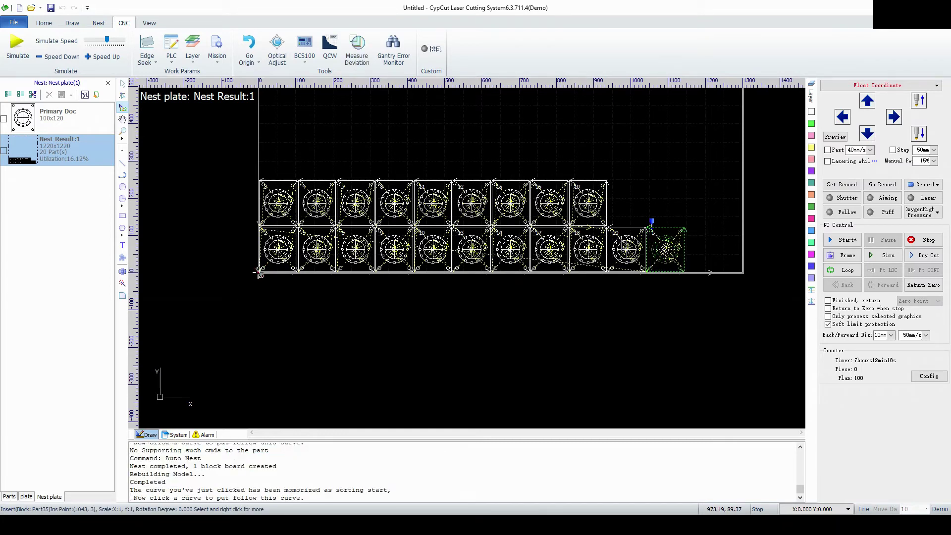
pyautogui.click(630, 241)
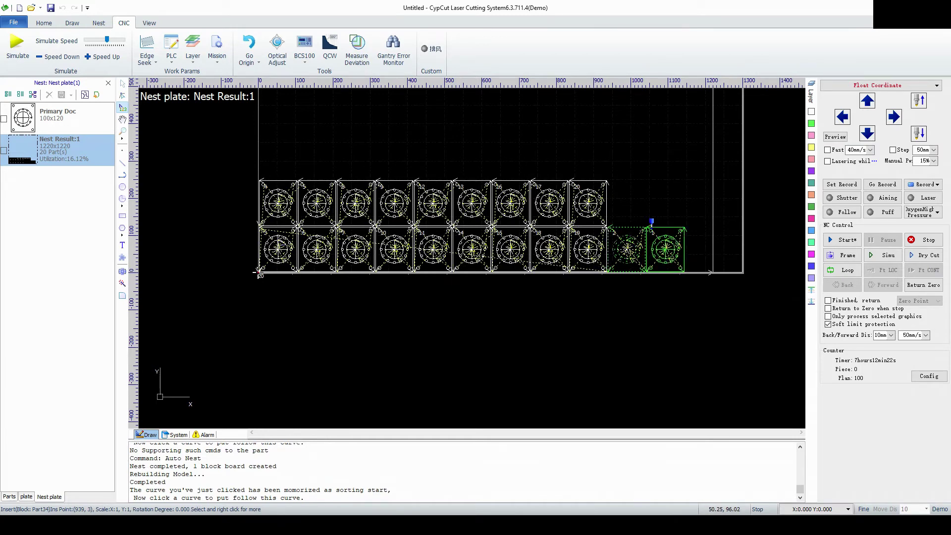
pyautogui.click(278, 236)
pyautogui.click(315, 238)
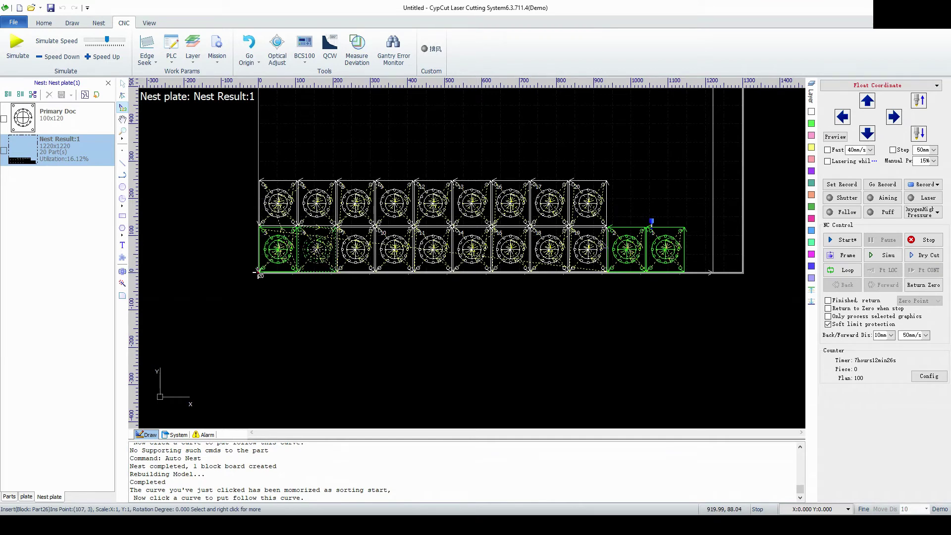
pyautogui.click(601, 245)
pyautogui.click(561, 245)
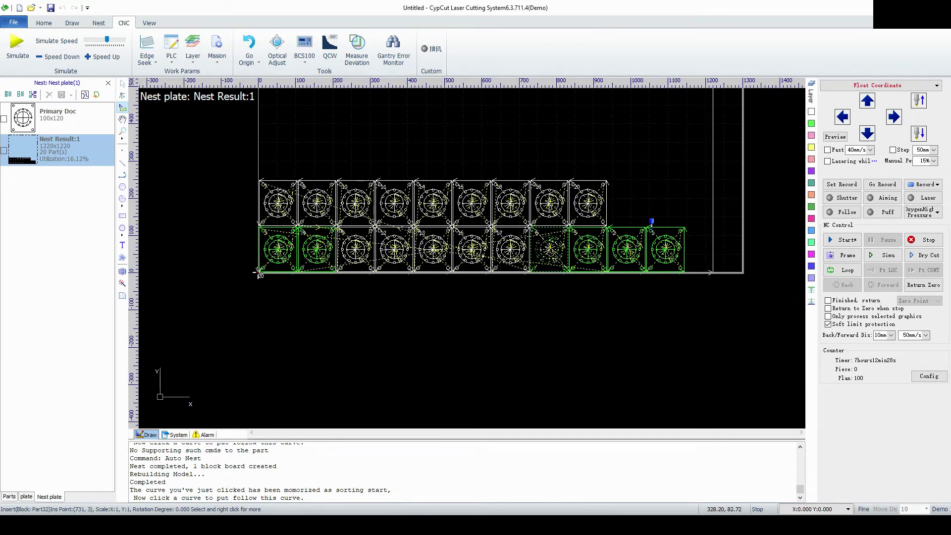
pyautogui.click(372, 246)
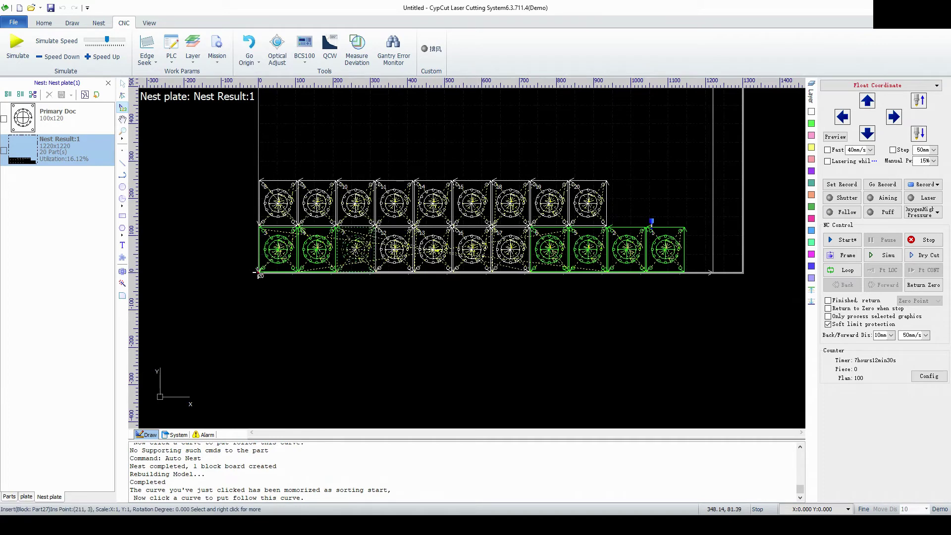
pyautogui.click(404, 239)
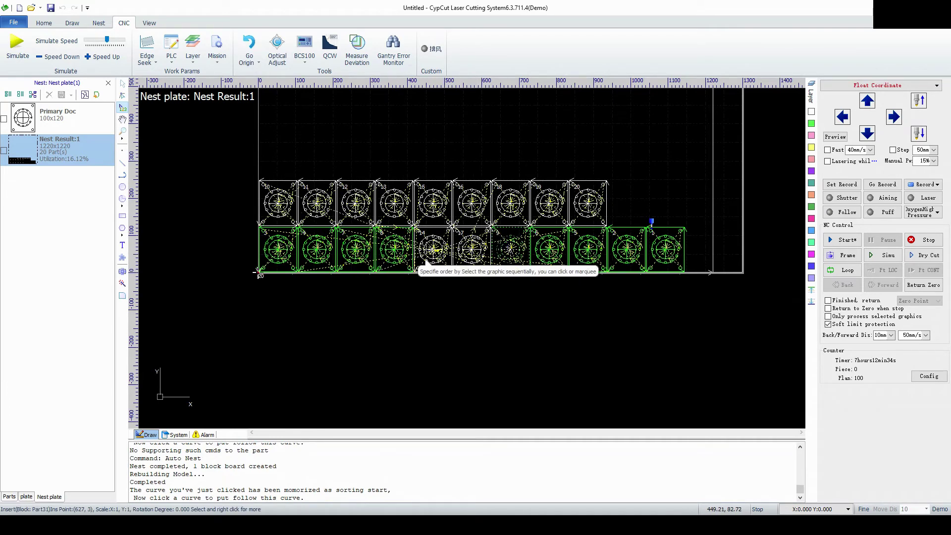
pyautogui.click(434, 249)
pyautogui.click(474, 249)
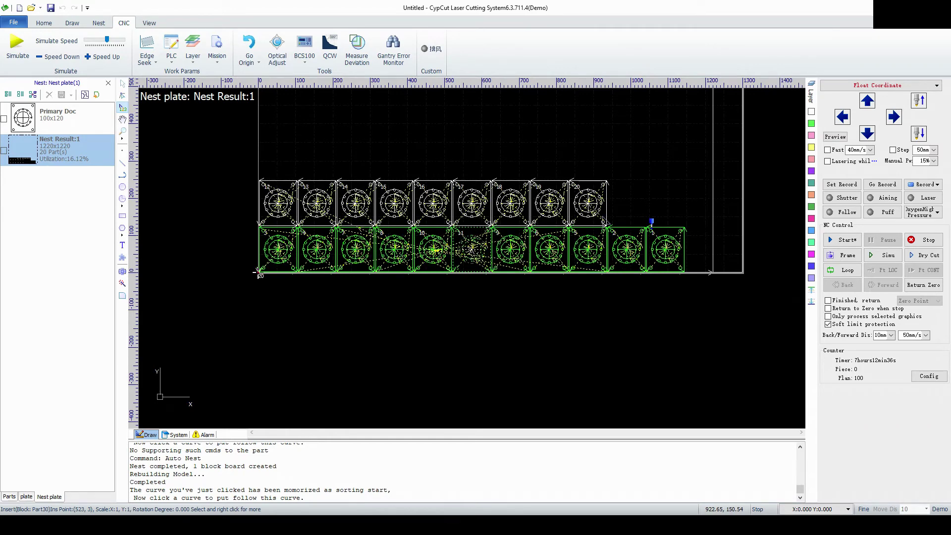
# Continue the cut order across the top row right to left, ending with part 20 at far left
pyautogui.click(598, 210)
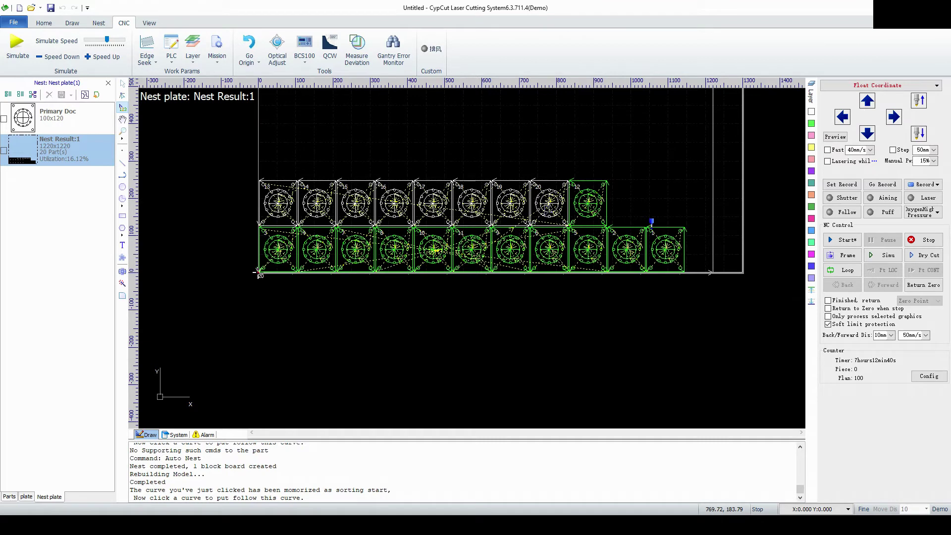
pyautogui.click(542, 203)
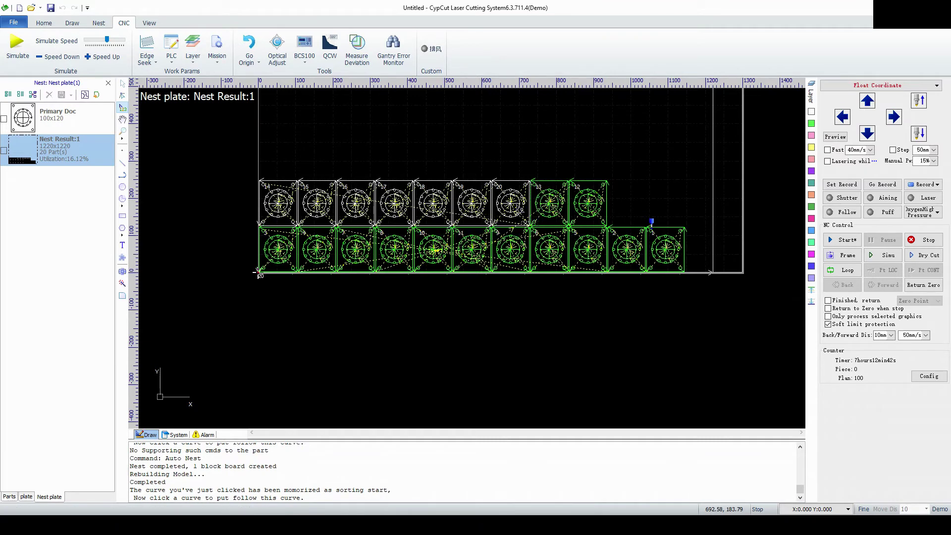
pyautogui.click(520, 206)
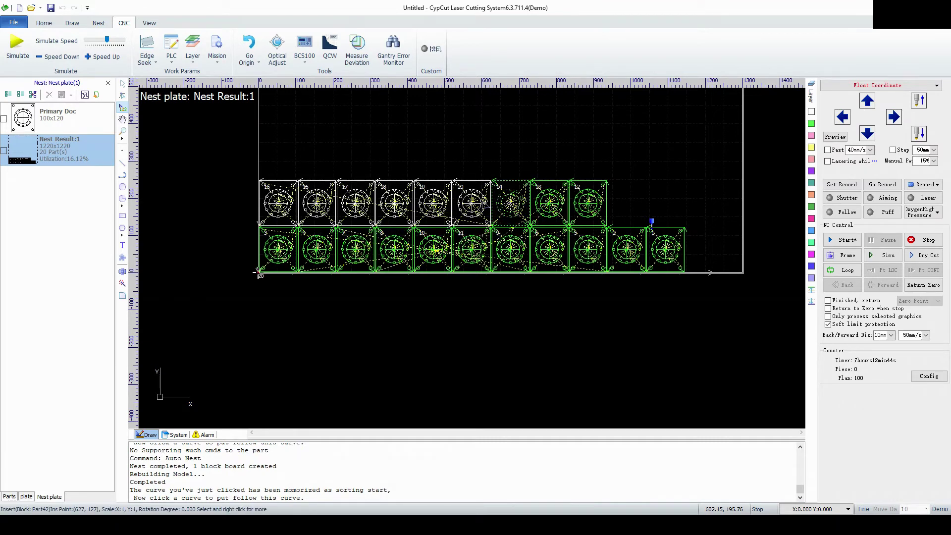
pyautogui.click(485, 207)
pyautogui.click(438, 206)
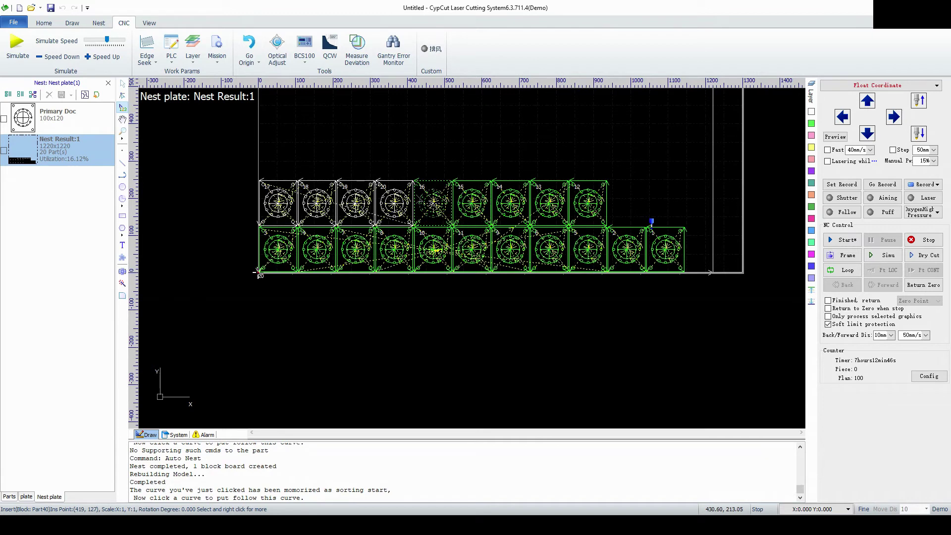
pyautogui.click(404, 191)
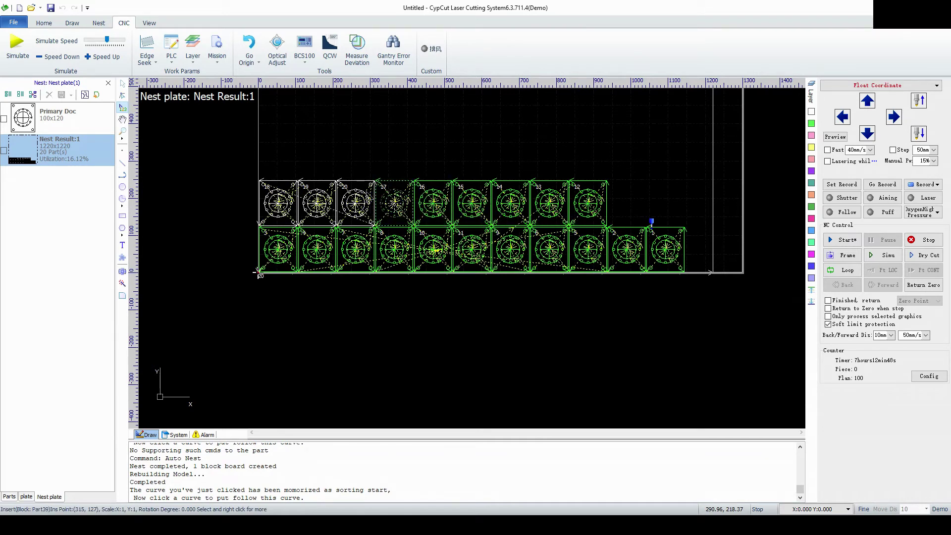
pyautogui.click(354, 188)
pyautogui.click(316, 200)
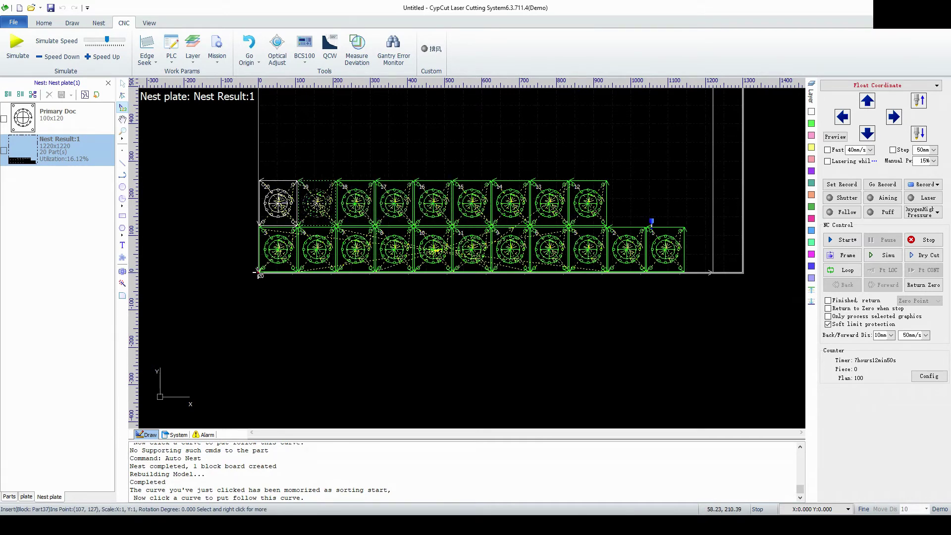
pyautogui.click(281, 194)
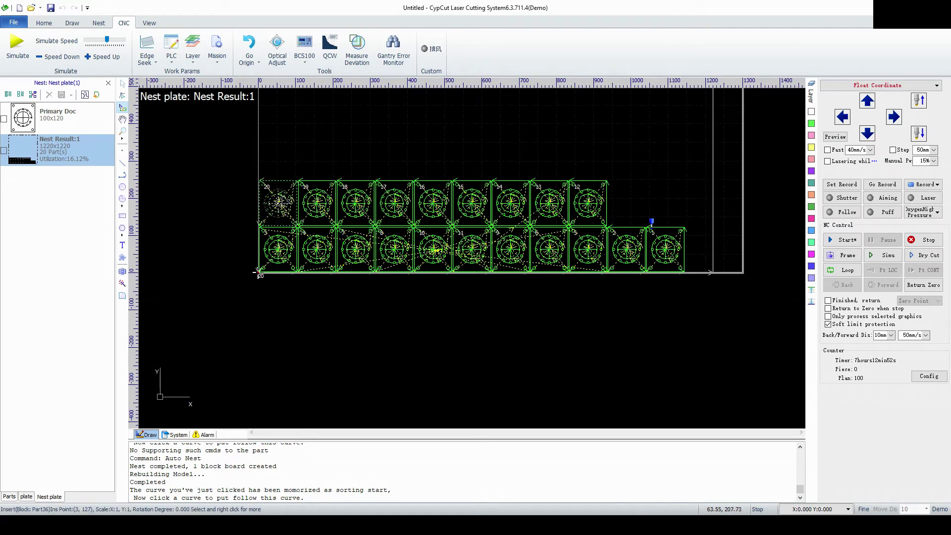
# Simulate the re-ordered plate at a faster simulation speed and dismiss the Norton popup
pyautogui.click(890, 263)
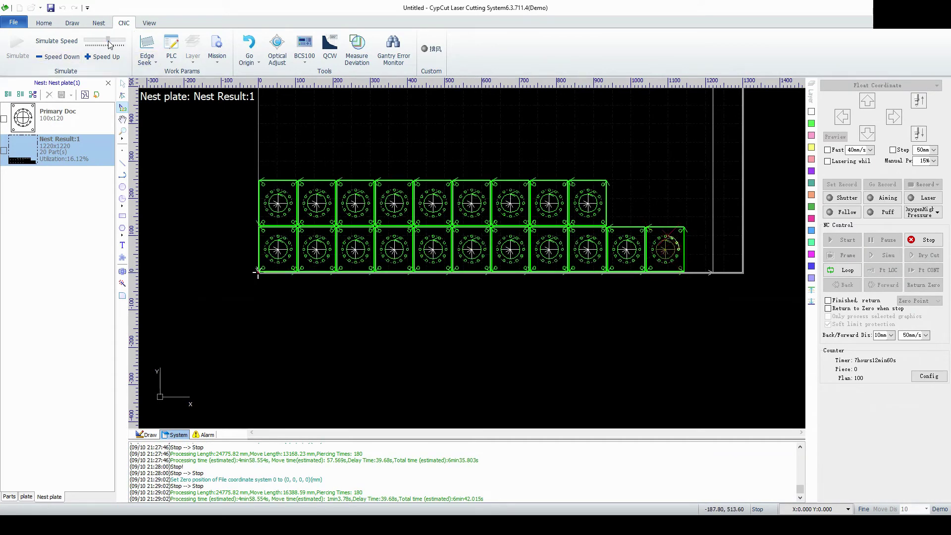
pyautogui.moveTo(106, 39); pyautogui.dragTo(124, 46)
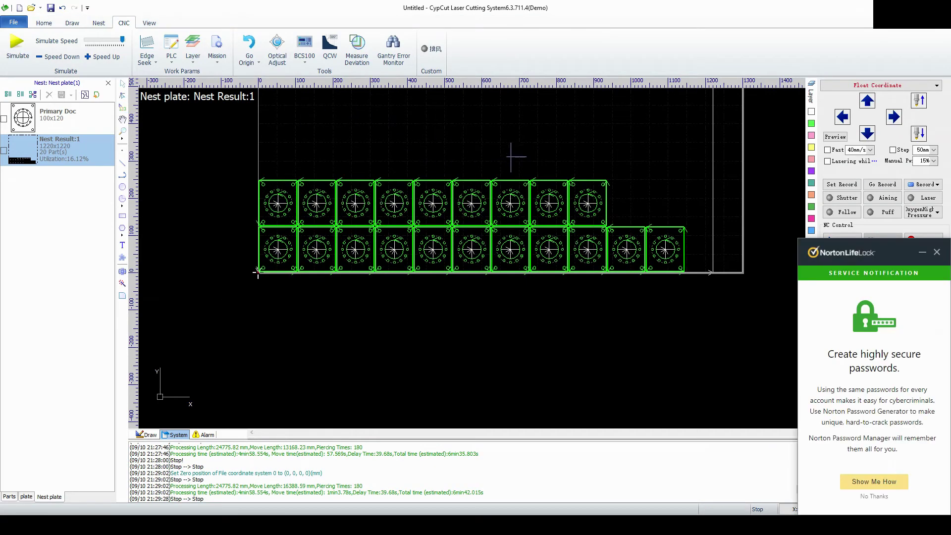
pyautogui.click(937, 252)
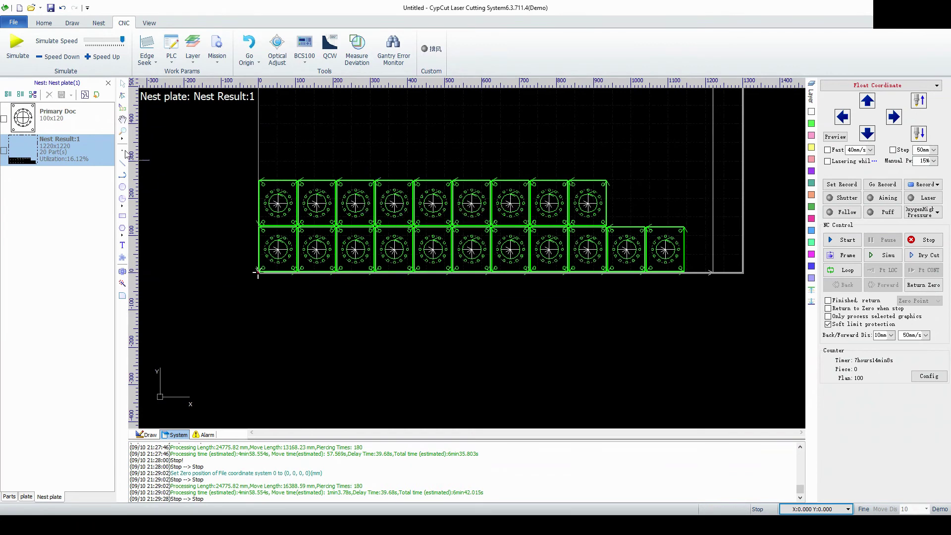
# Save the nested plate as the LXD document 'part 1 copy', overwriting the existing file
pyautogui.click(11, 23)
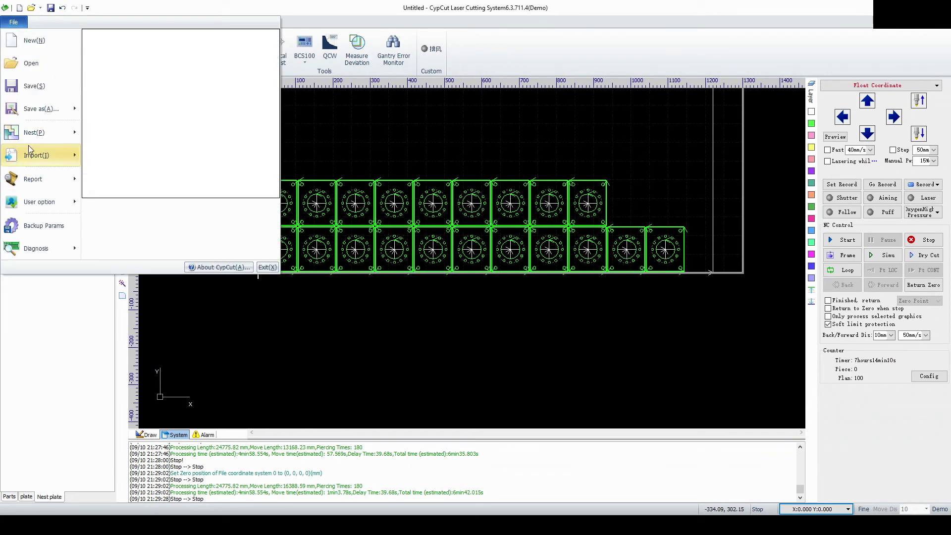
pyautogui.moveTo(42, 119)
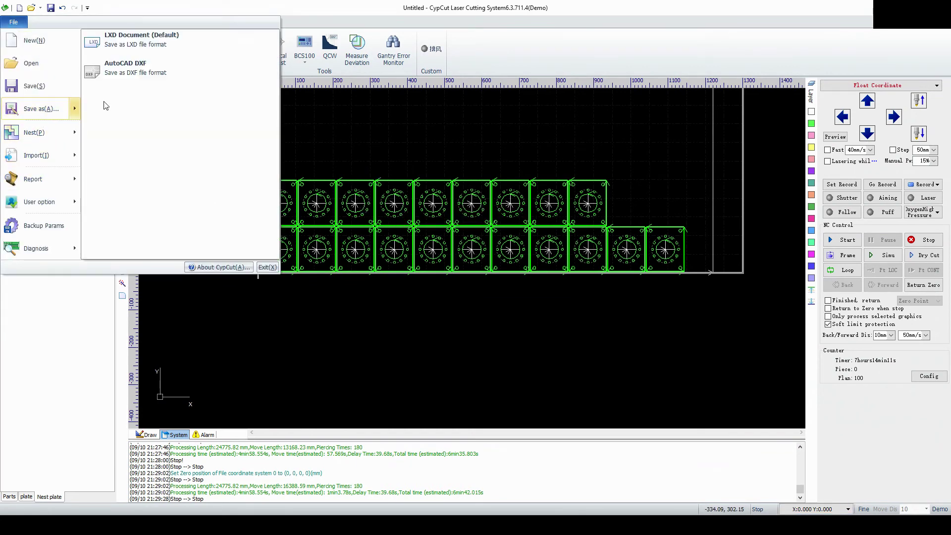
pyautogui.click(132, 52)
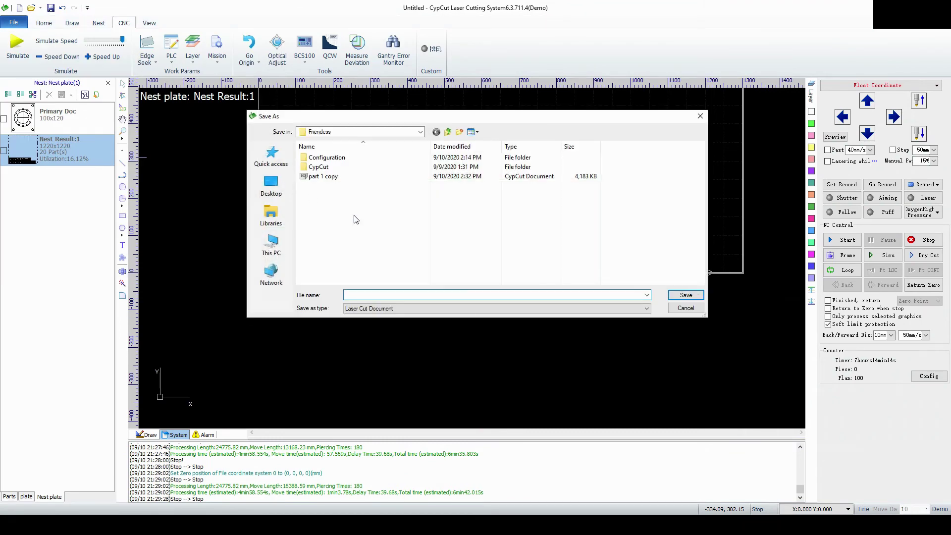
pyautogui.click(325, 176)
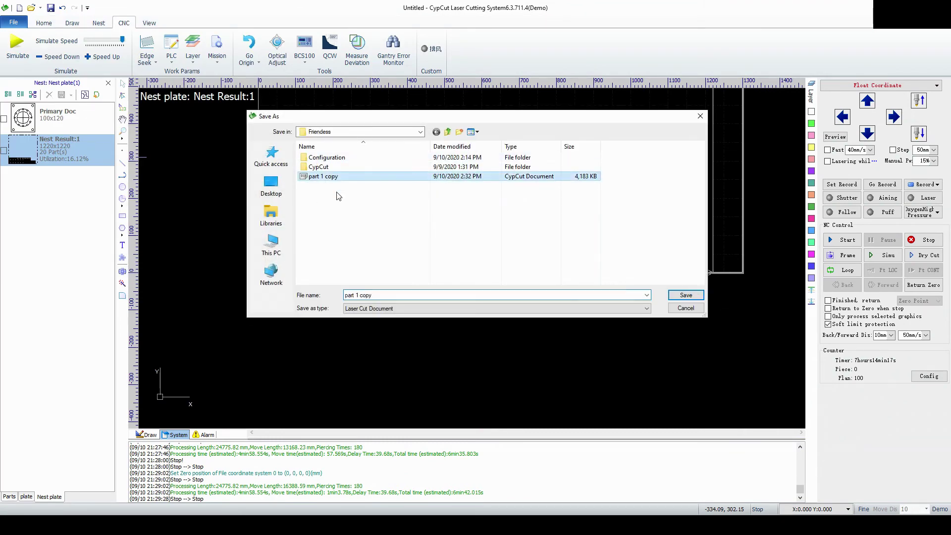
pyautogui.click(686, 295)
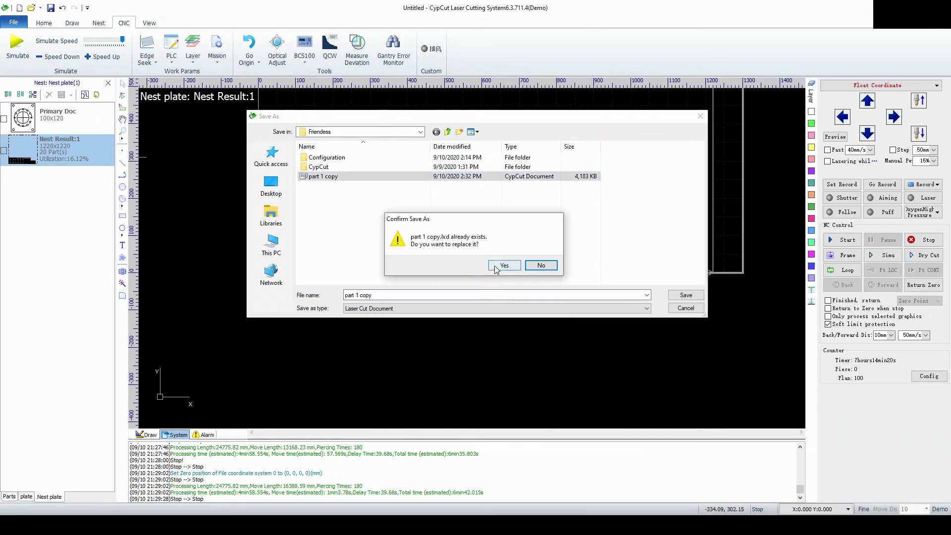
pyautogui.click(497, 266)
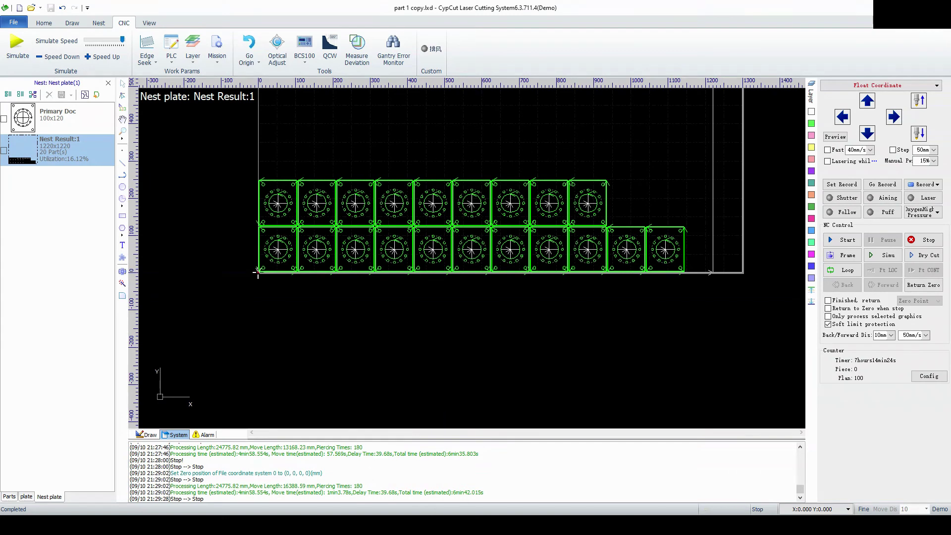
# Start a new document and import part 1 copy.lxd to restore the 20-part nest plate
pyautogui.click(20, 24)
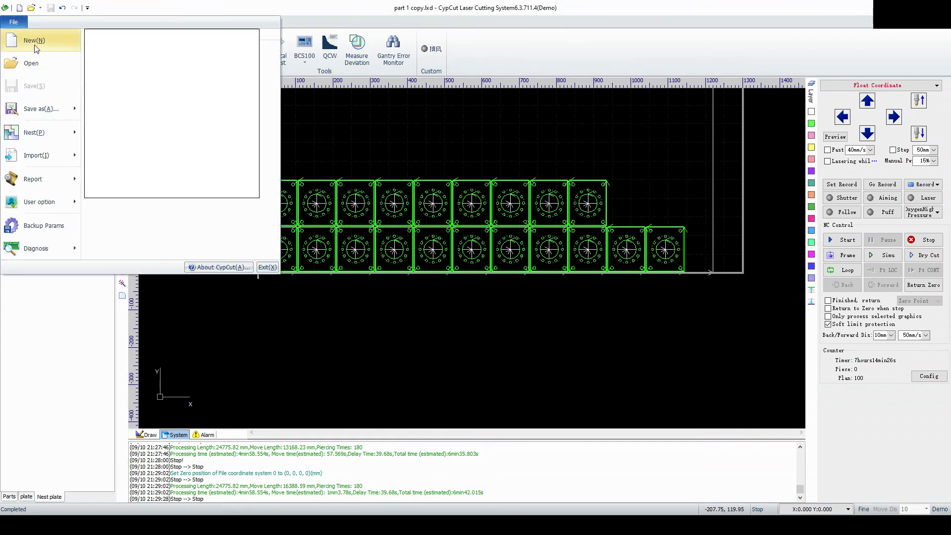
pyautogui.click(35, 47)
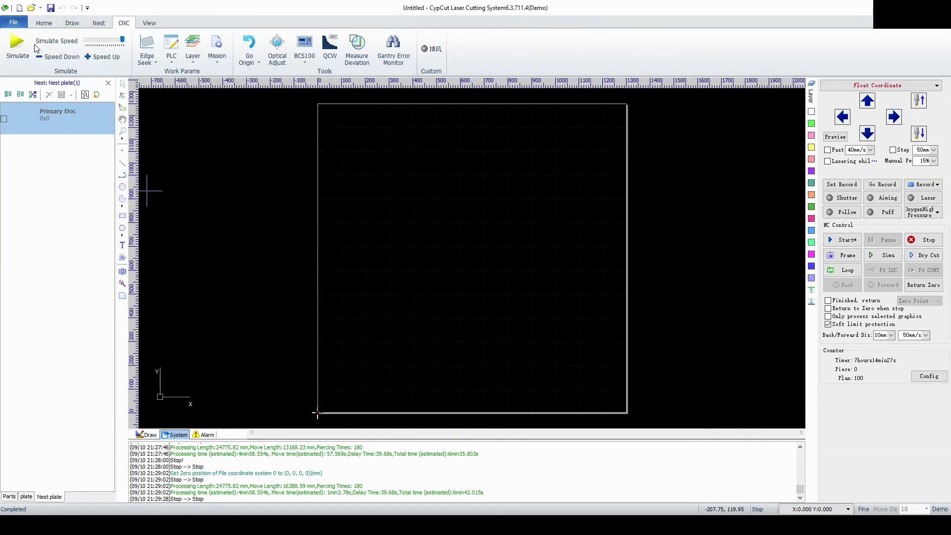
pyautogui.click(13, 24)
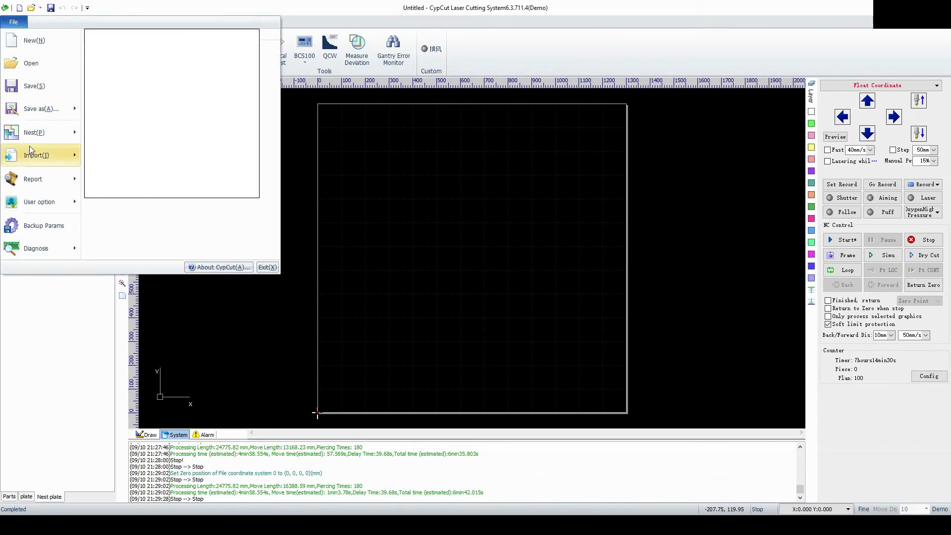
pyautogui.moveTo(36, 163)
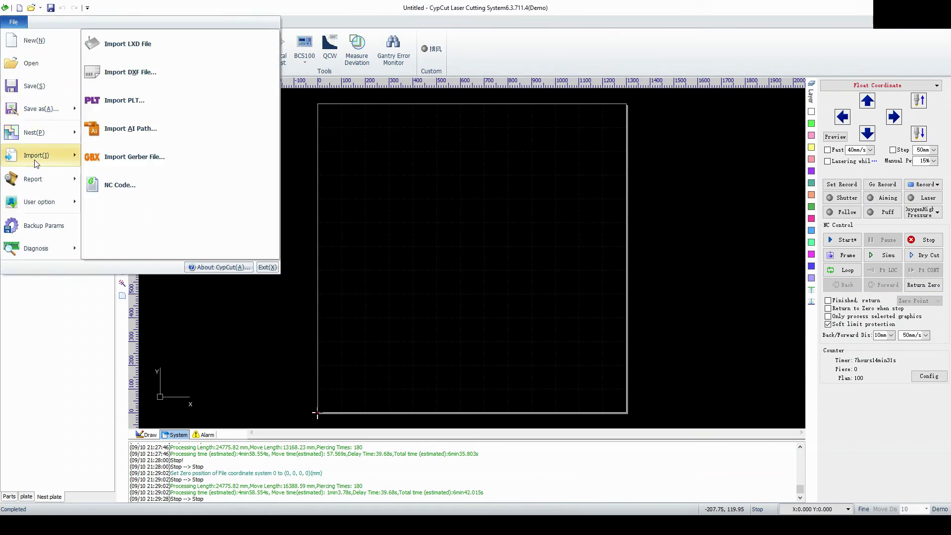
pyautogui.click(137, 54)
pyautogui.click(347, 177)
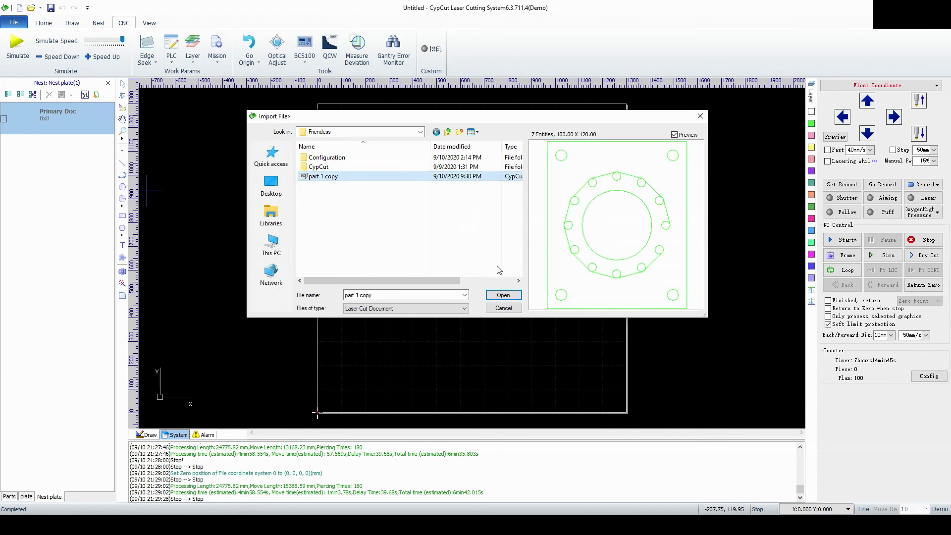
pyautogui.click(510, 296)
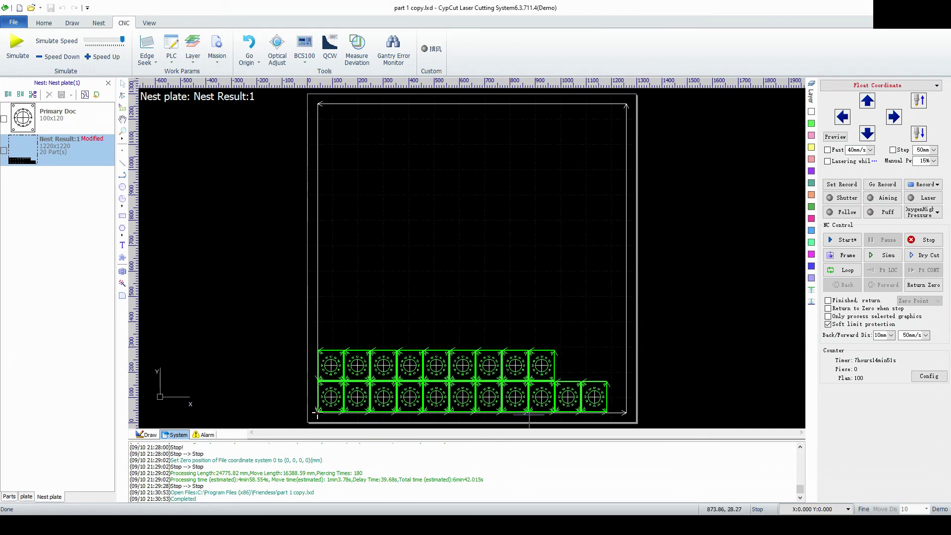
# Display cut order numbers on the 20 nested parts, then bring up the parts list
pyautogui.click(123, 108)
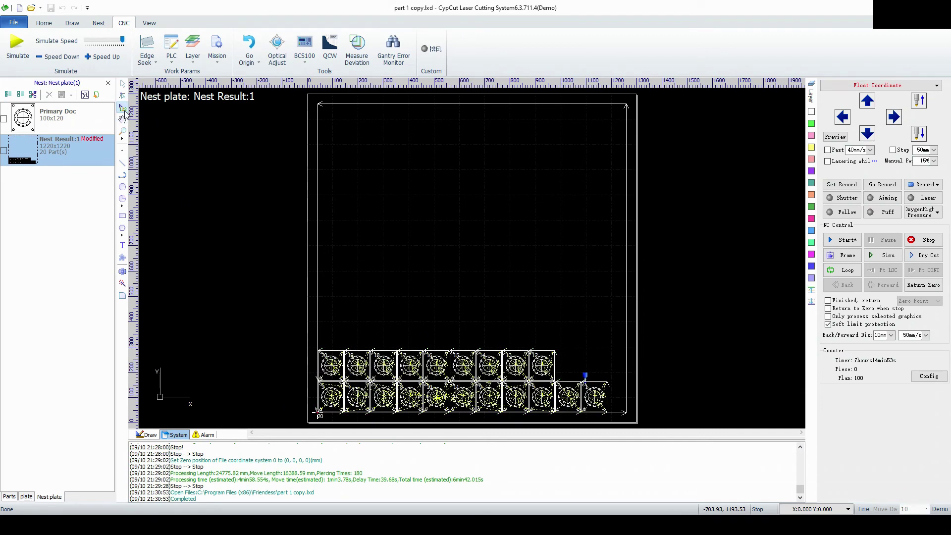
pyautogui.scroll(3, 439, 319)
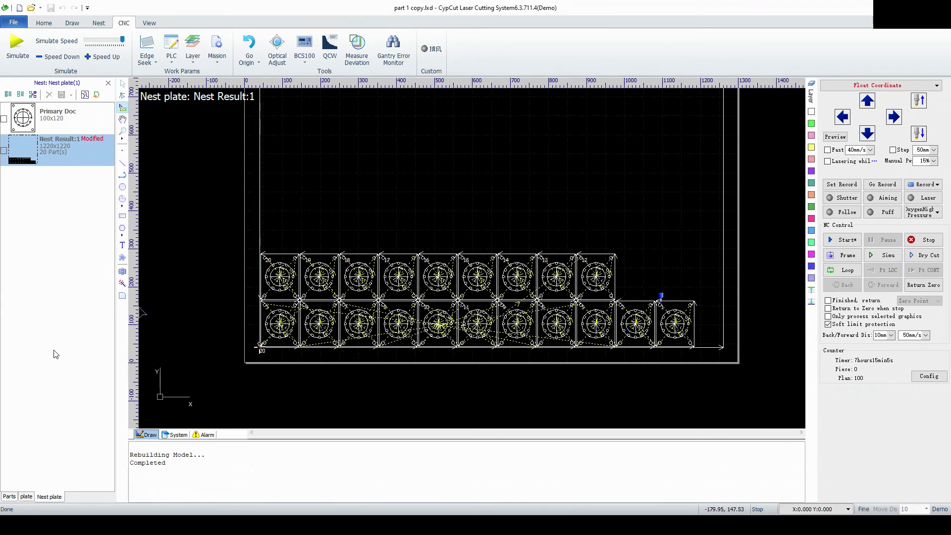
pyautogui.click(10, 497)
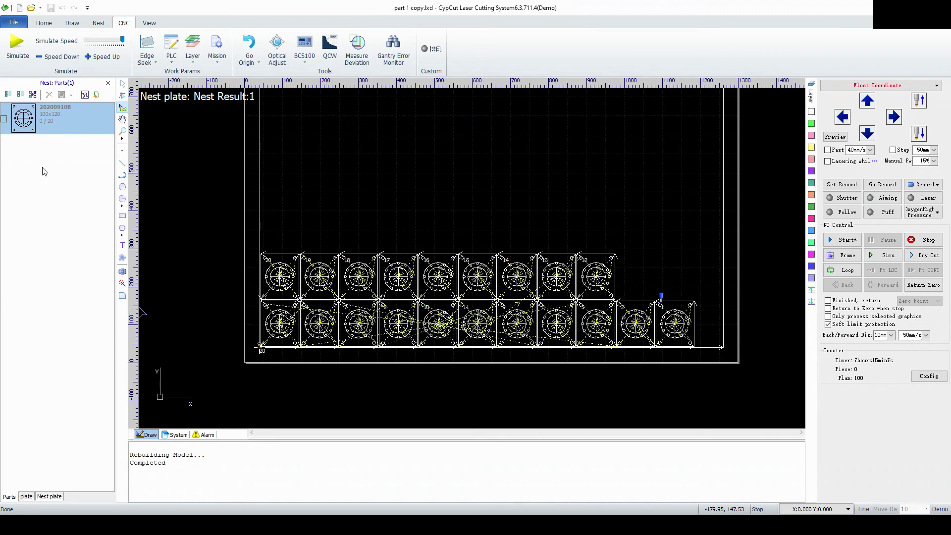
# Open the 100×120 part 20200910B alone to see its fly-cut holes and central circle
pyautogui.doubleClick(29, 120)
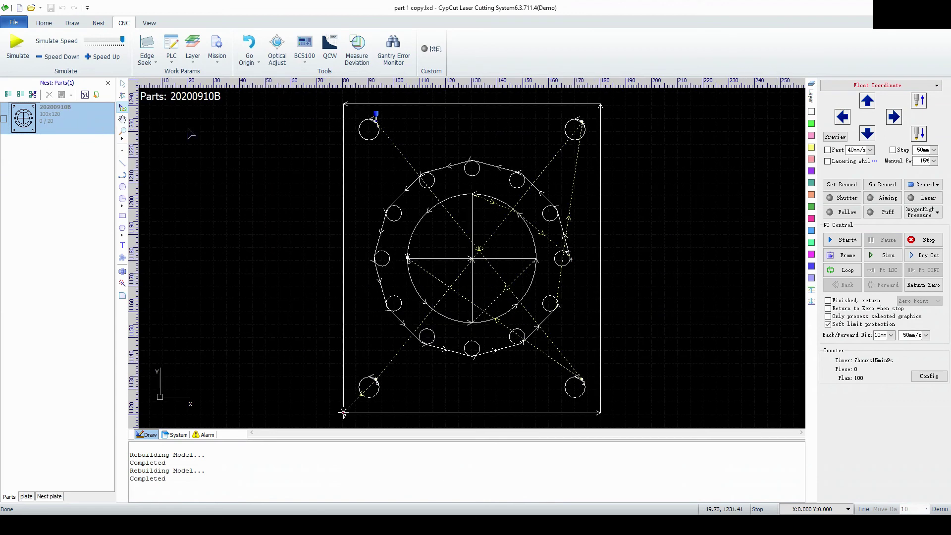